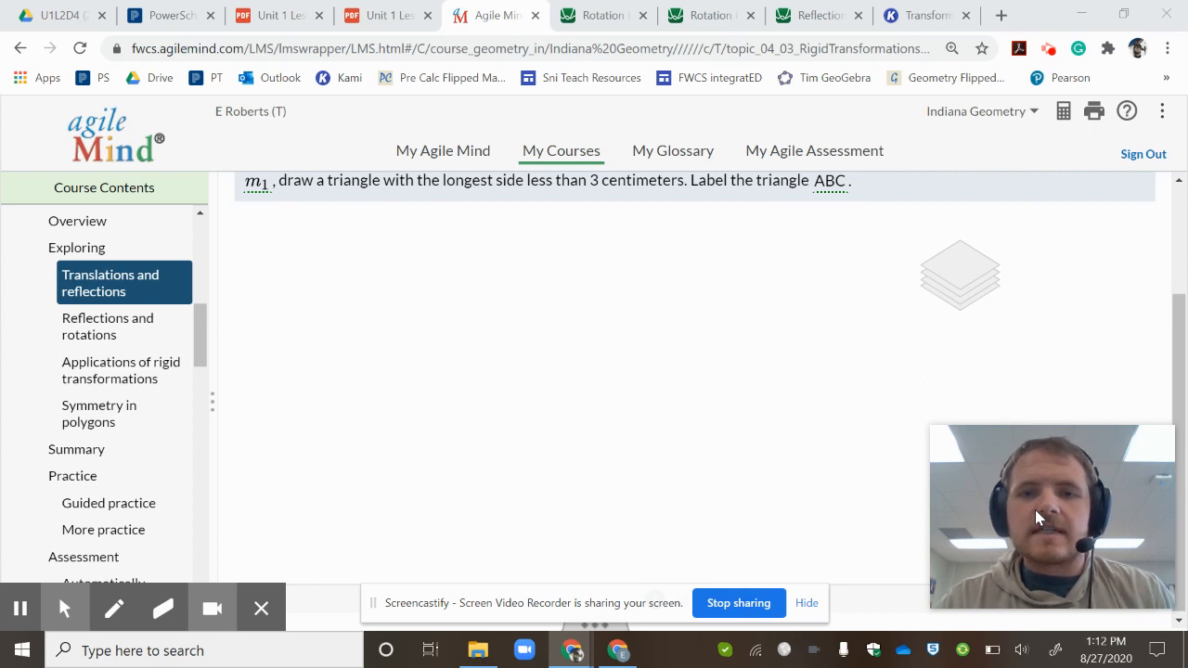
pyautogui.moveTo(1005, 496); pyautogui.dragTo(74, 128)
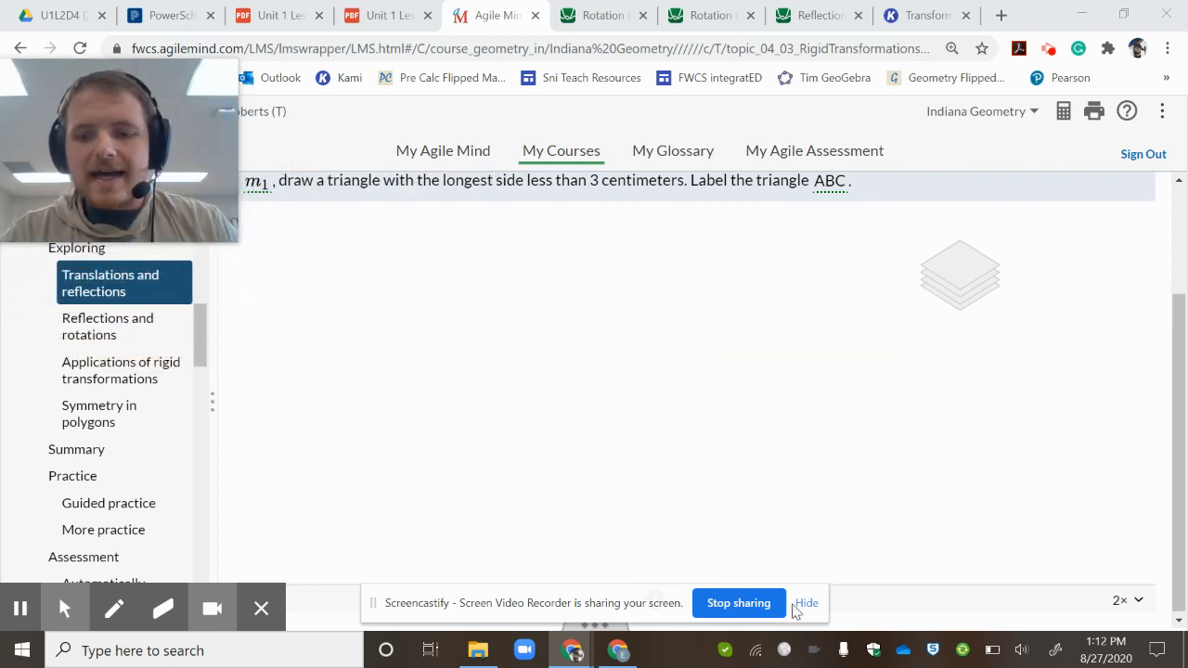
pyautogui.click(806, 604)
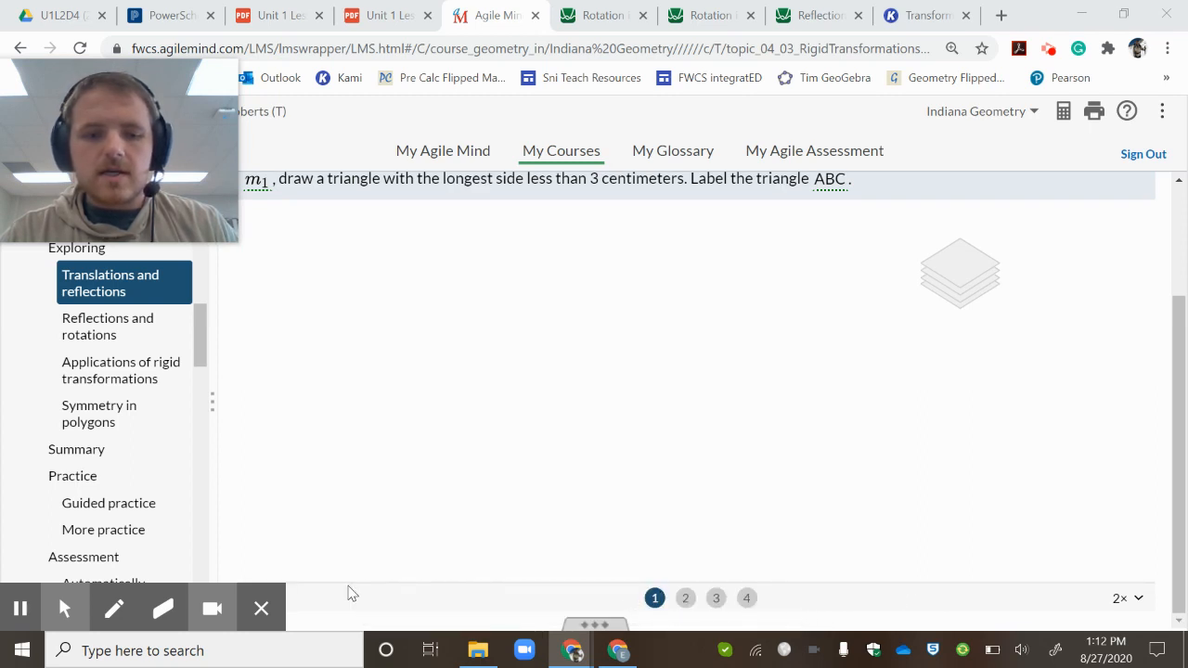
pyautogui.click(19, 610)
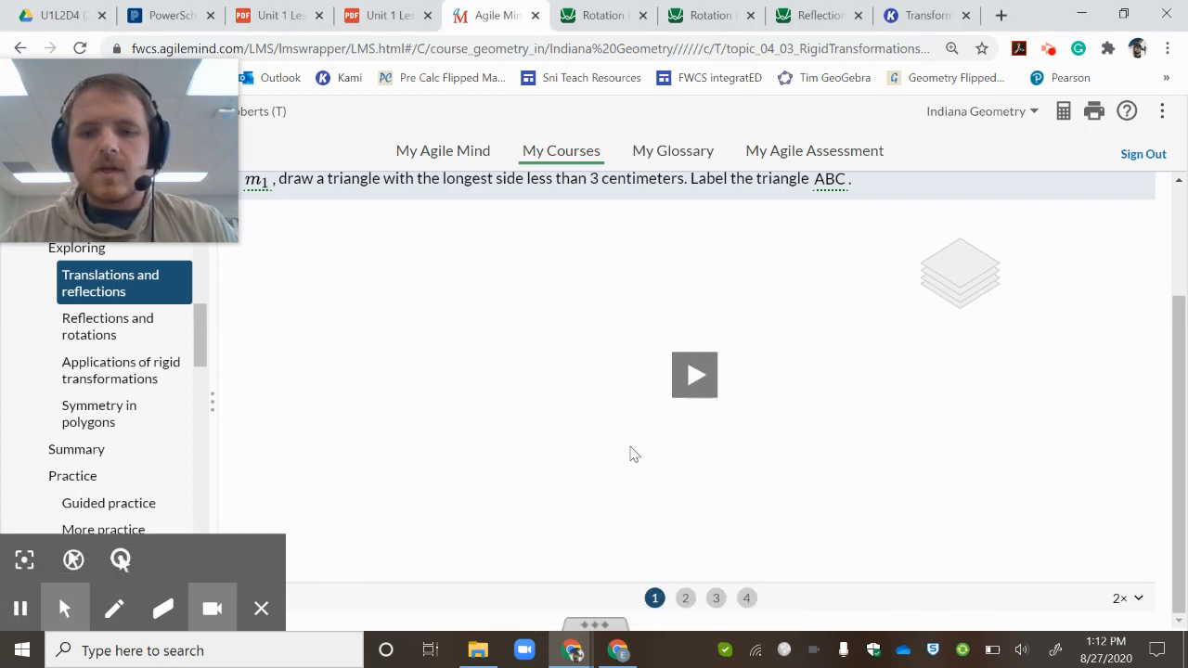
# - Play the first three panels of the reflection animation, from triangle ABC through its images A'B'C' and A''B''C''
pyautogui.click(704, 375)
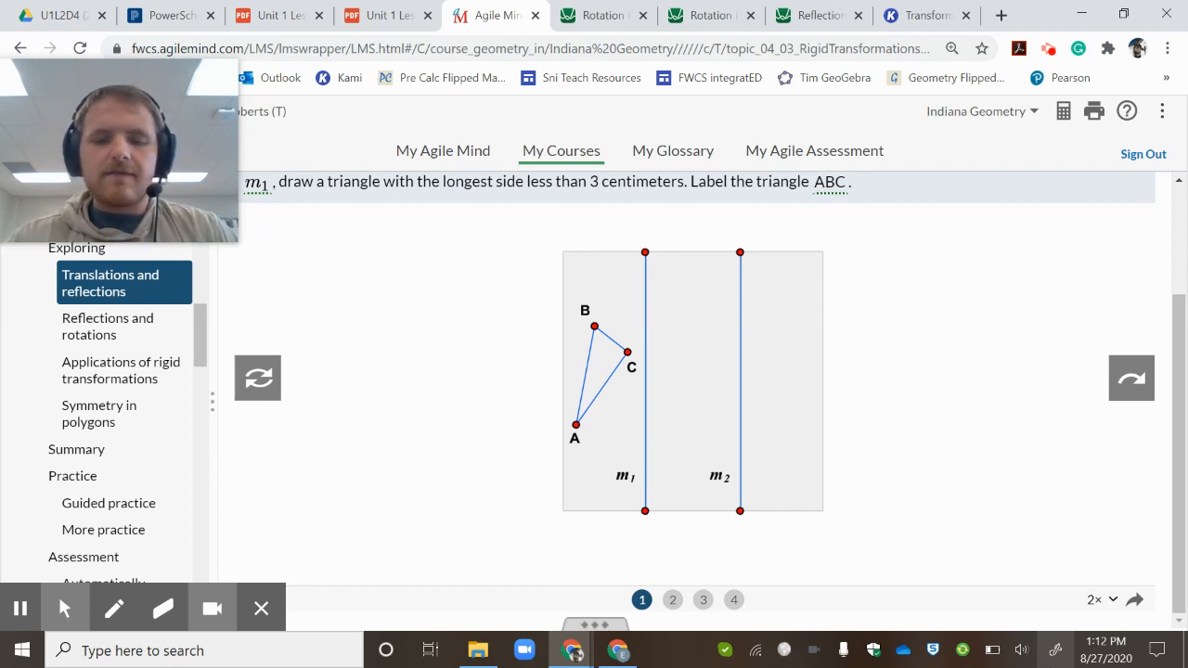
pyautogui.click(1131, 379)
pyautogui.click(691, 385)
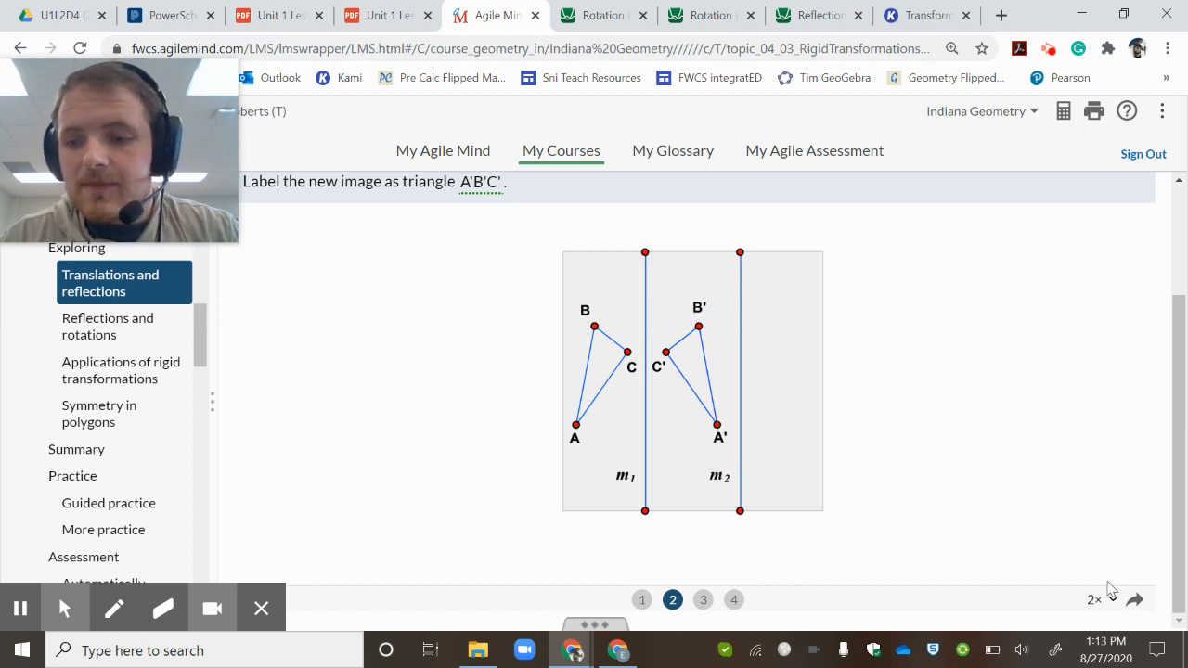
pyautogui.click(1134, 605)
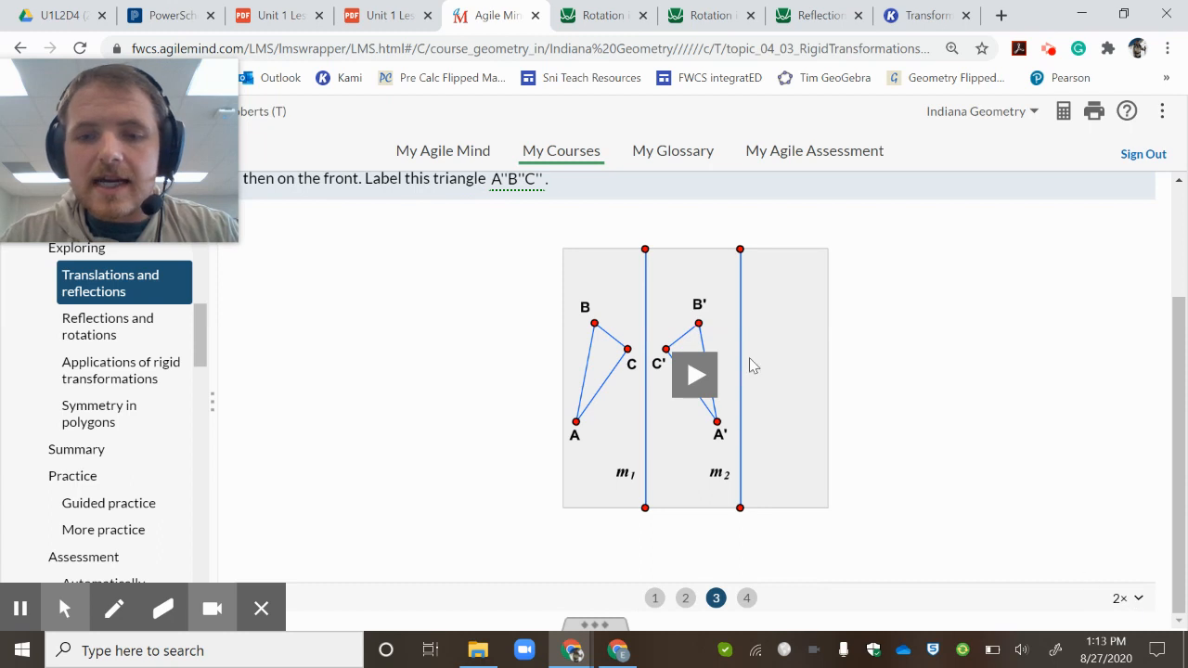
pyautogui.click(694, 375)
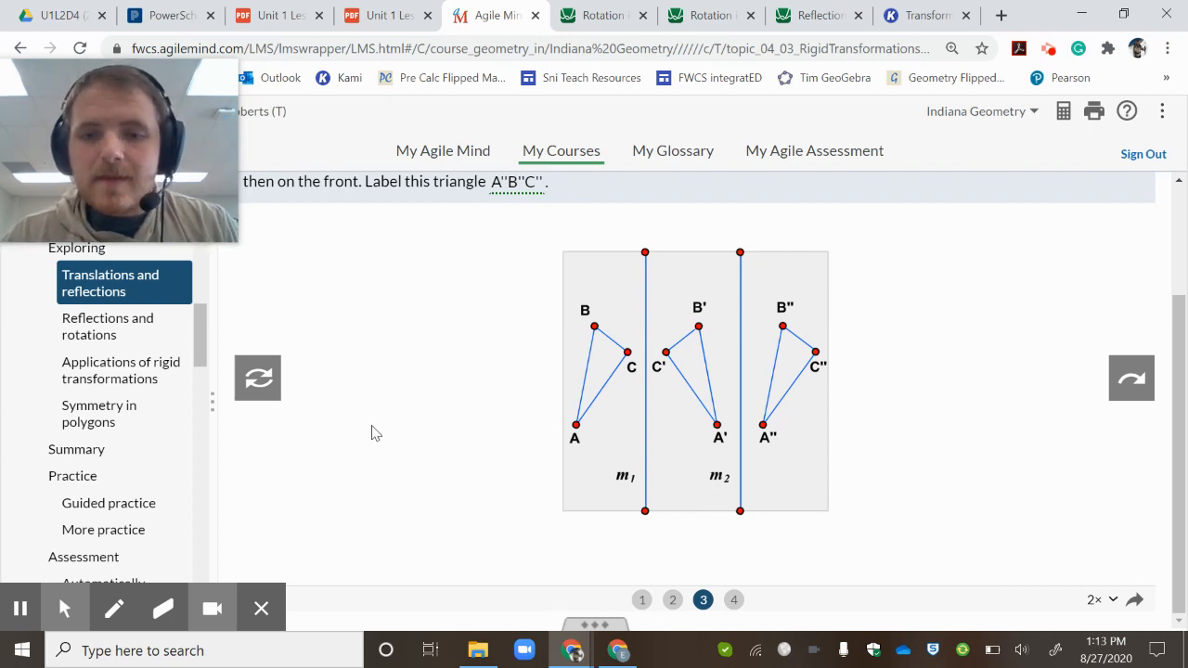
pyautogui.click(9, 613)
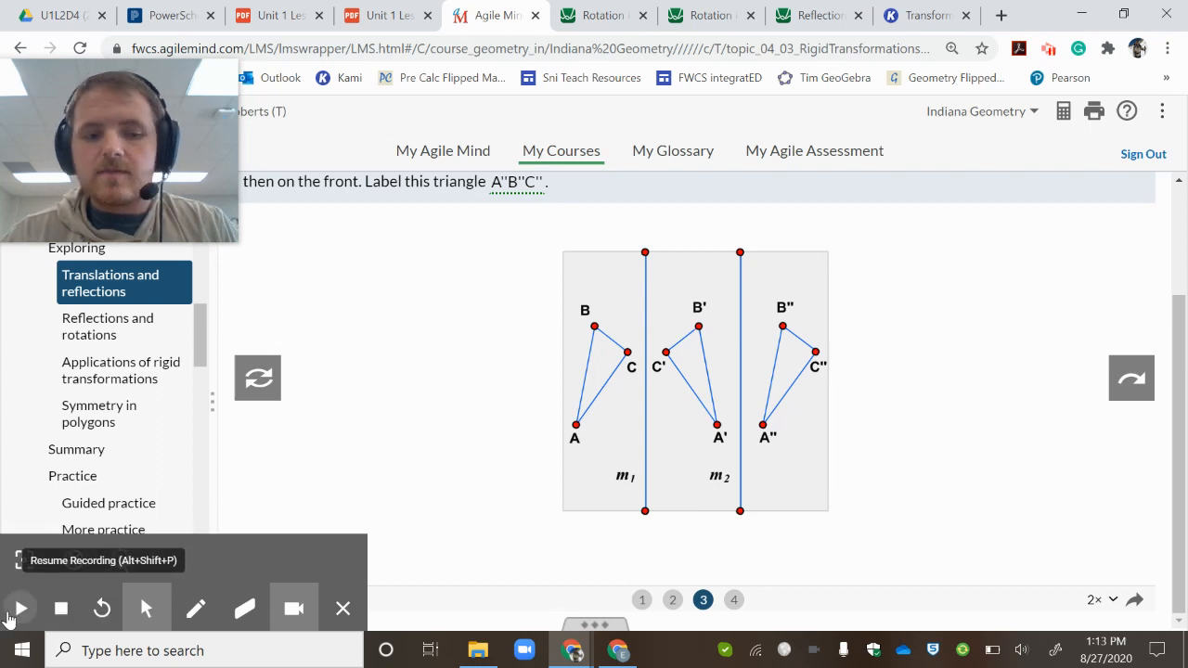
pyautogui.click(9, 612)
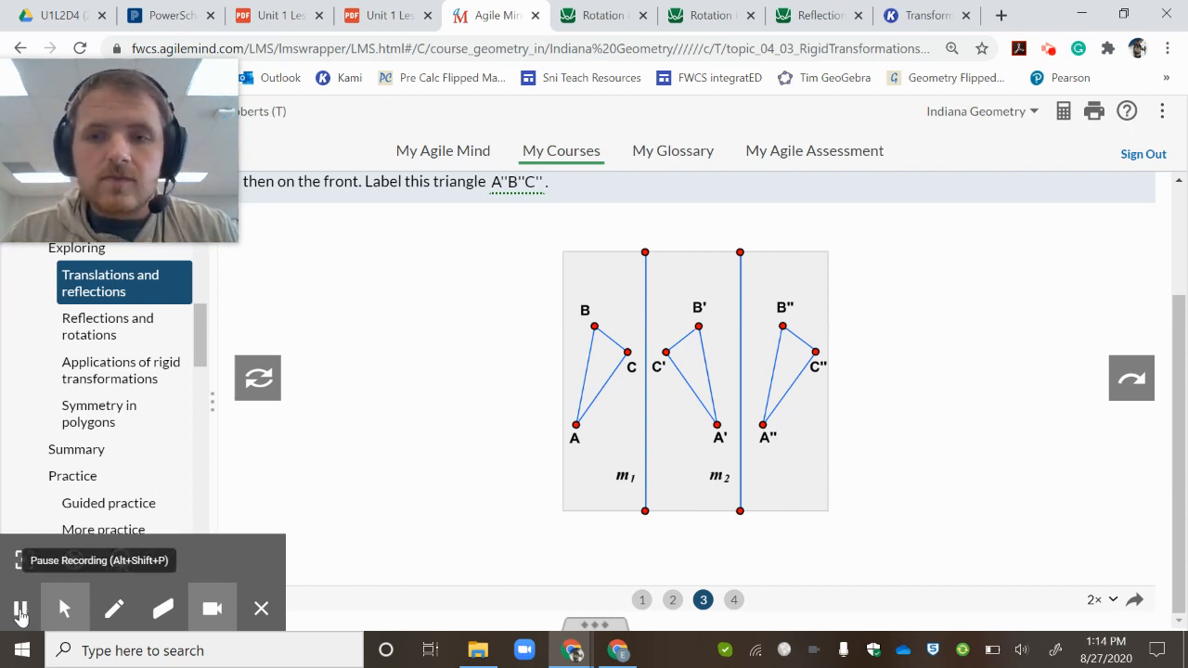
# - Switch to Kami's Transformation Compositions document and add an enlarged text box reading "If I reflect a figure over two parallel line (2 reflections)"
pyautogui.click(926, 15)
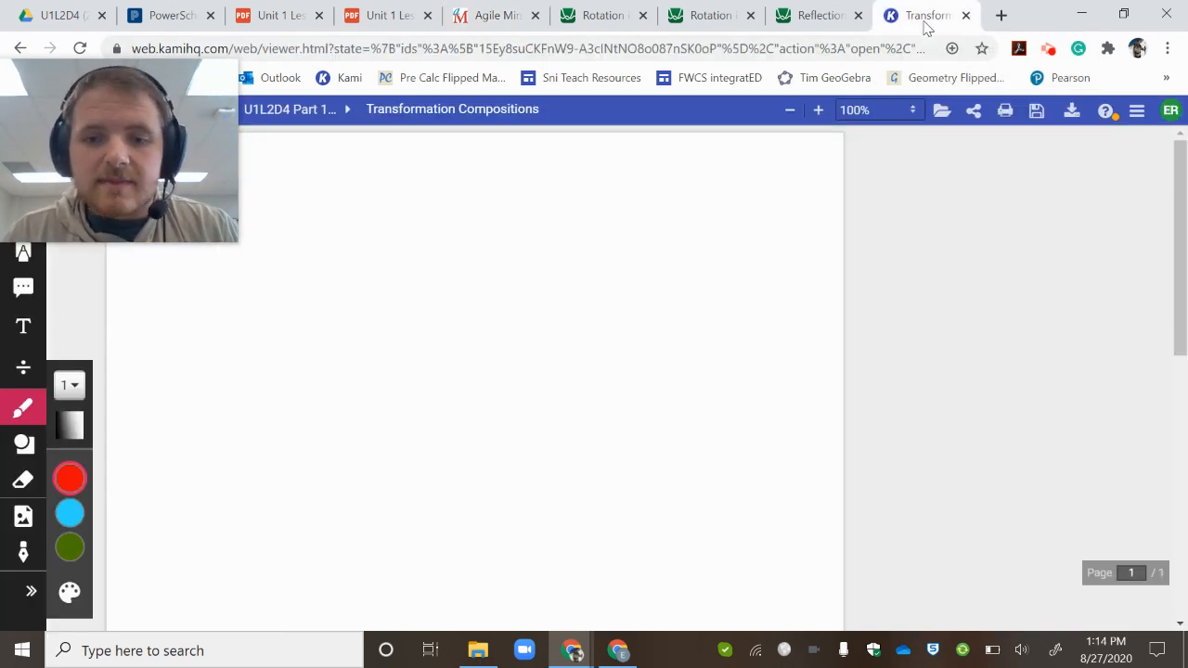
pyautogui.click(23, 326)
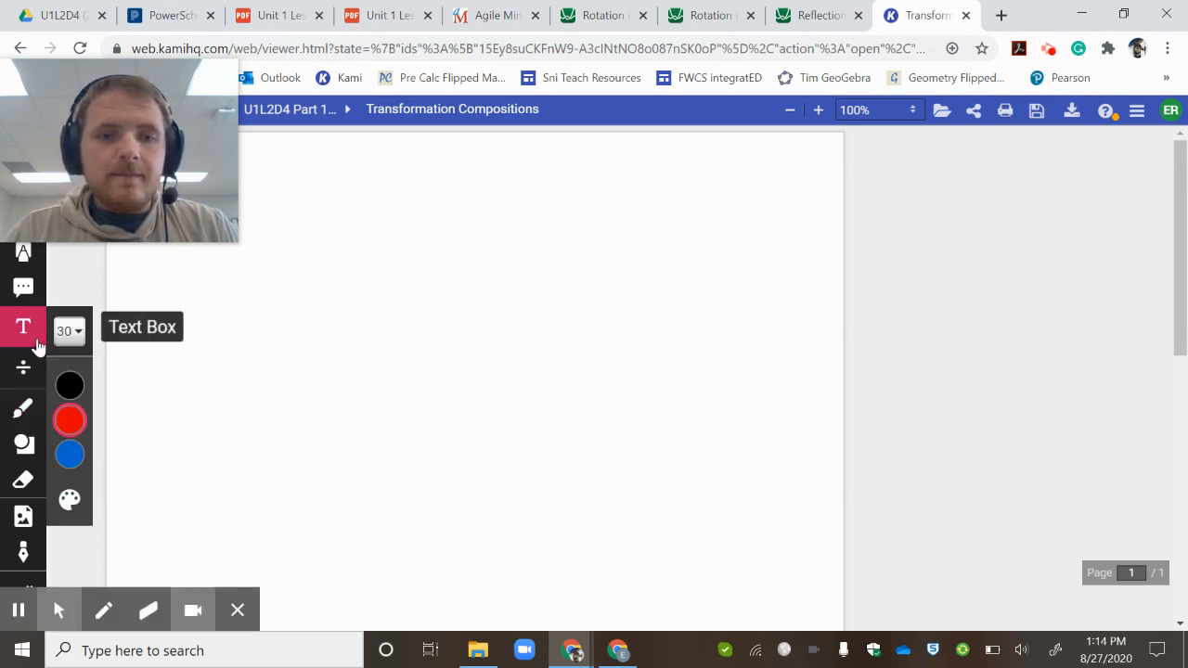
pyautogui.click(283, 211)
pyautogui.write('If i')
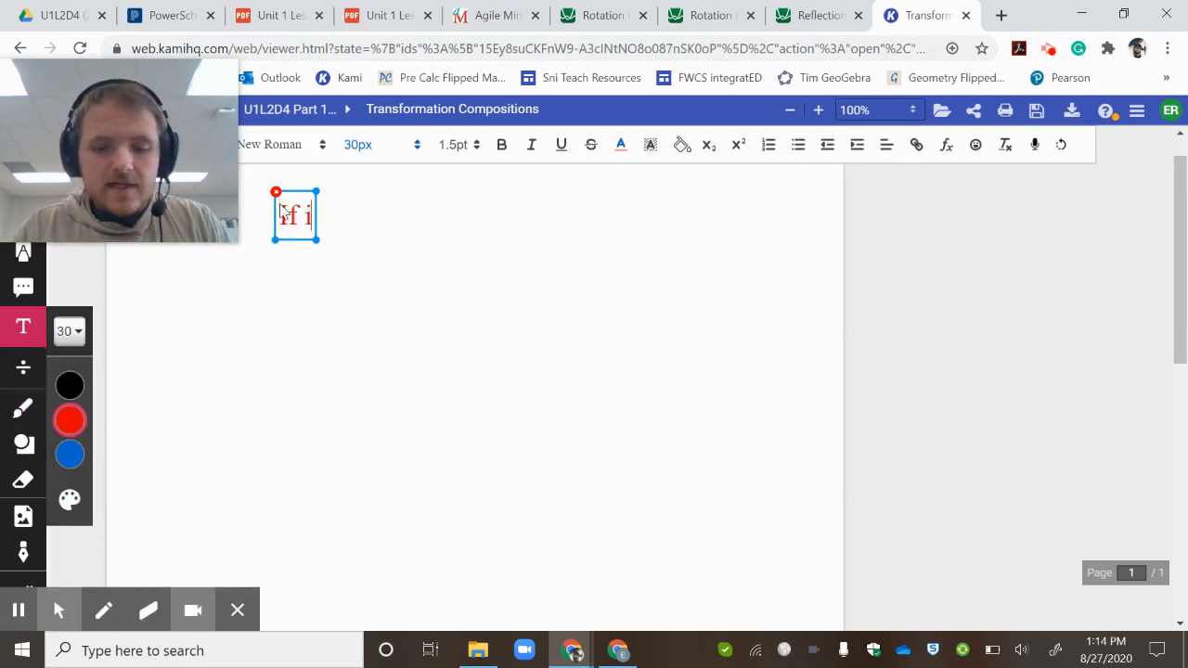
pyautogui.press('BackSpace')
pyautogui.write('I refle')
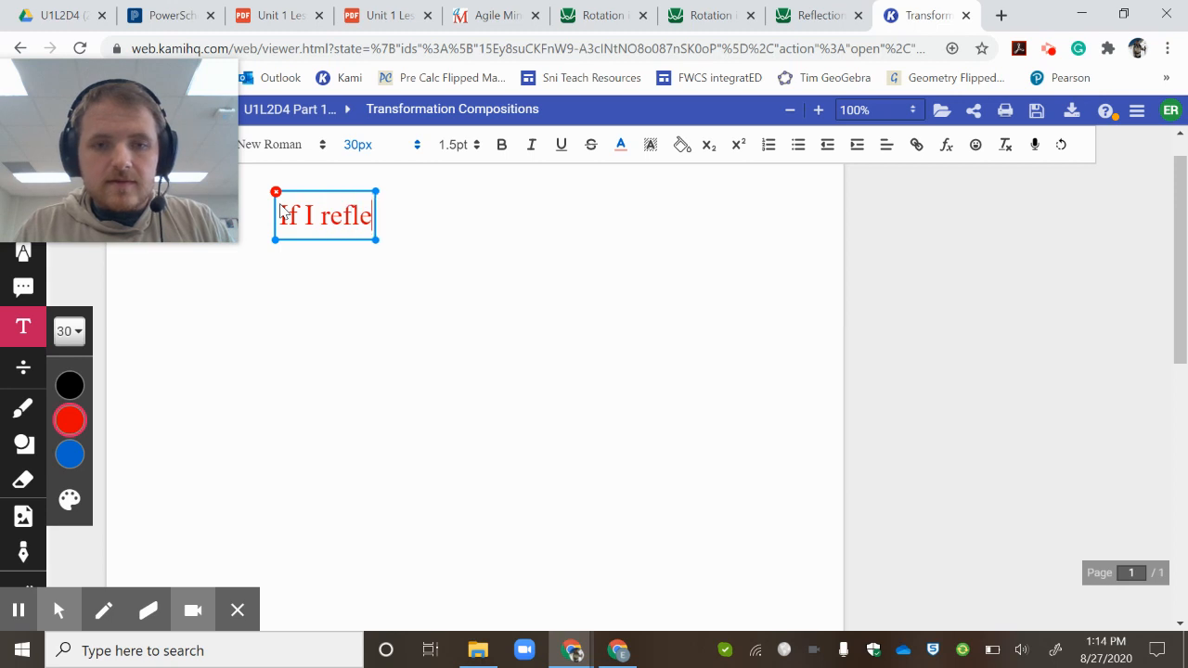
pyautogui.write('ct a figure ')
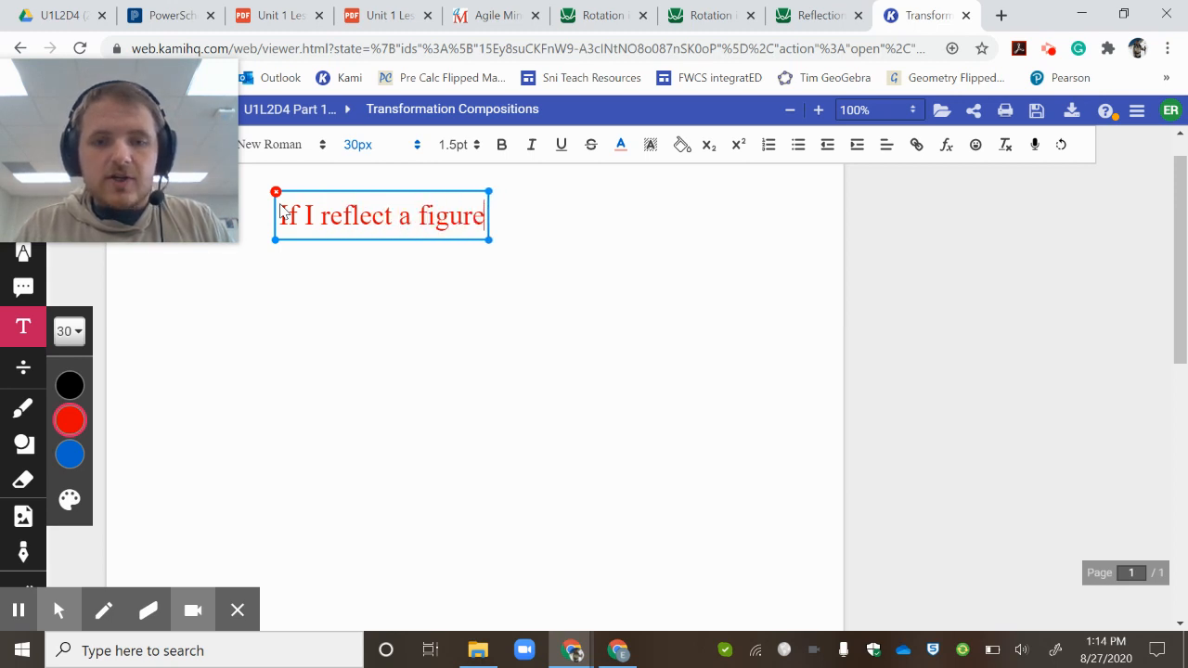
pyautogui.write('over two ')
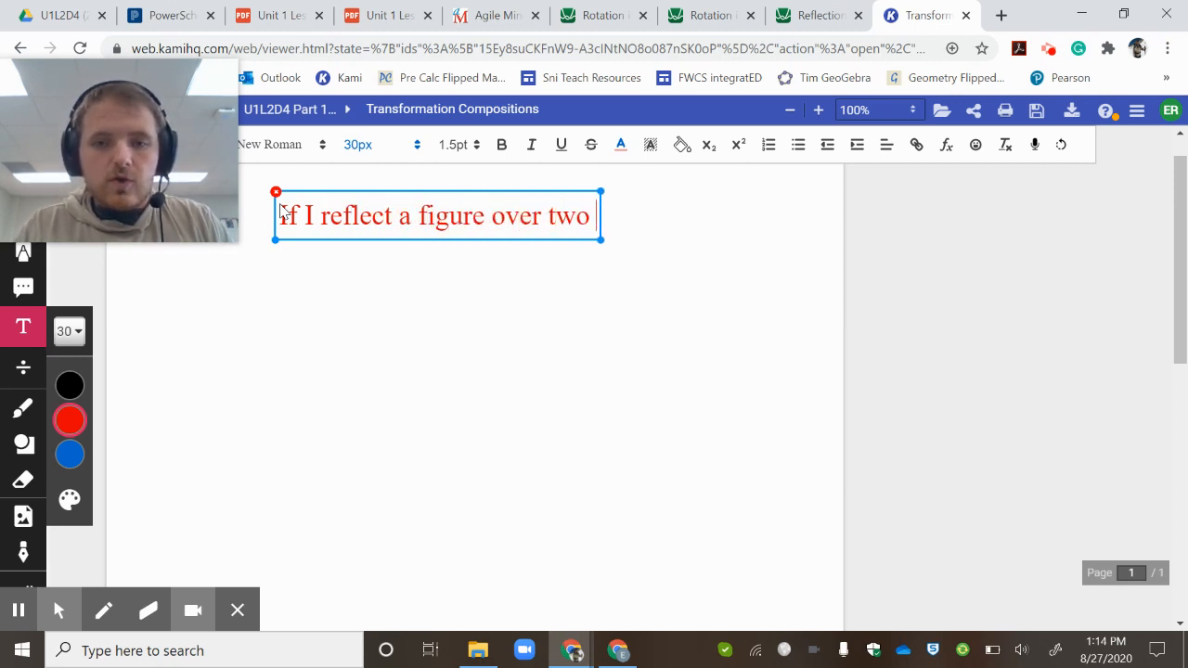
pyautogui.write('pa')
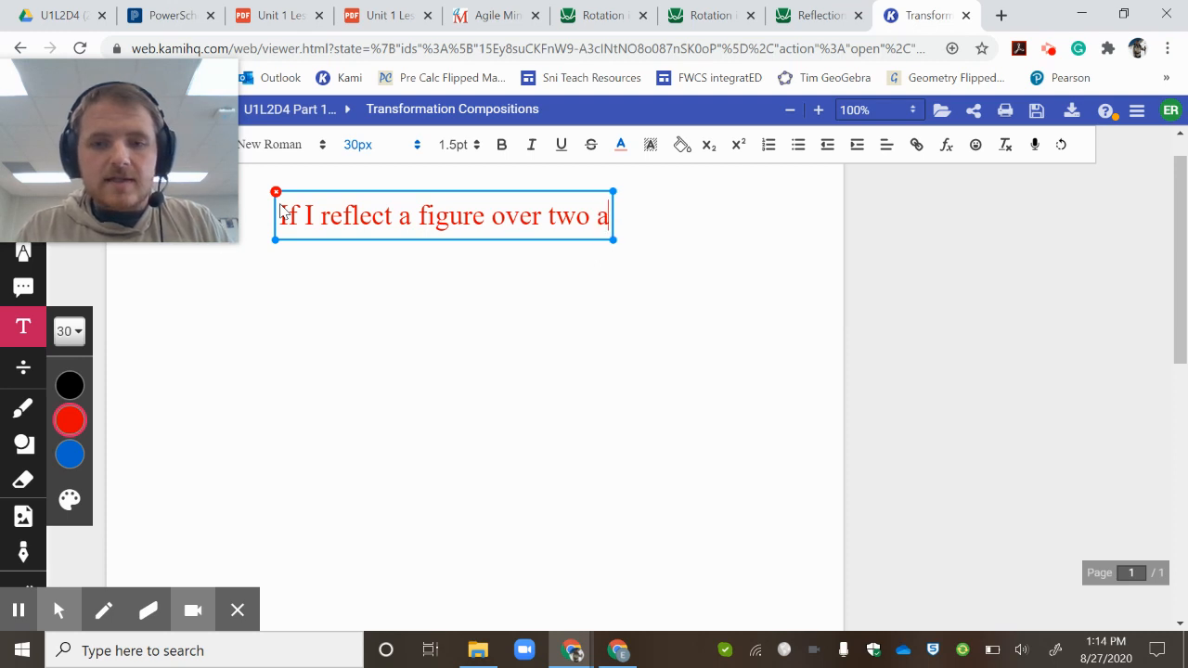
pyautogui.press('BackSpace')
pyautogui.write('parallel')
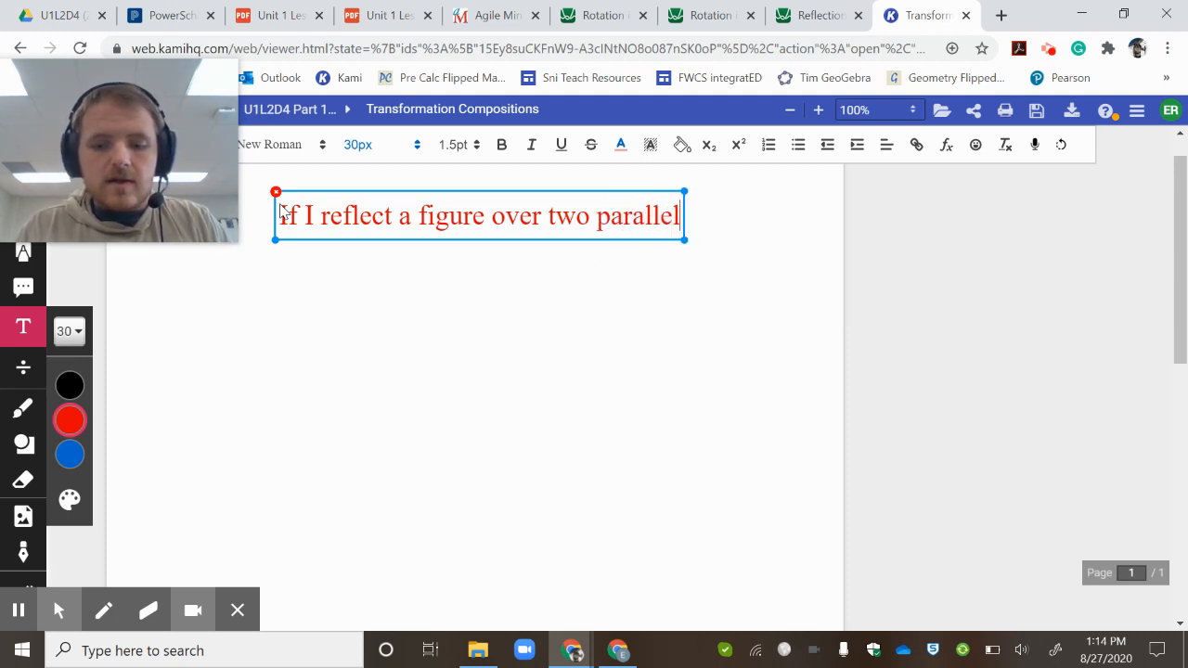
pyautogui.write(' line (')
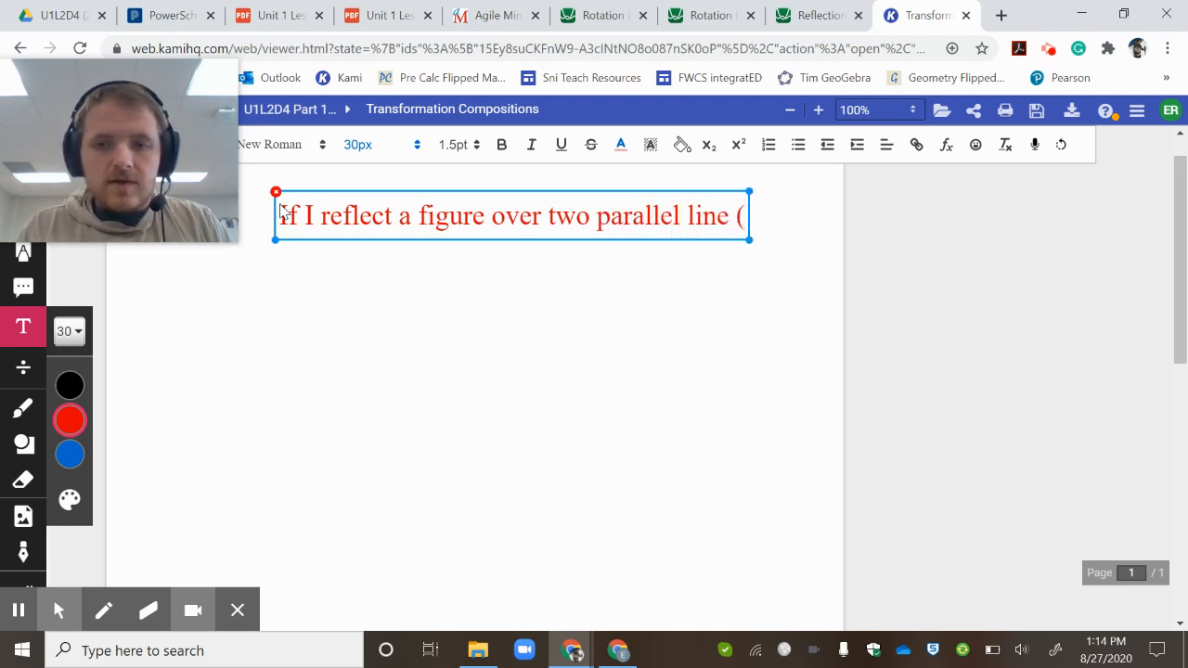
pyautogui.write('2 reflection')
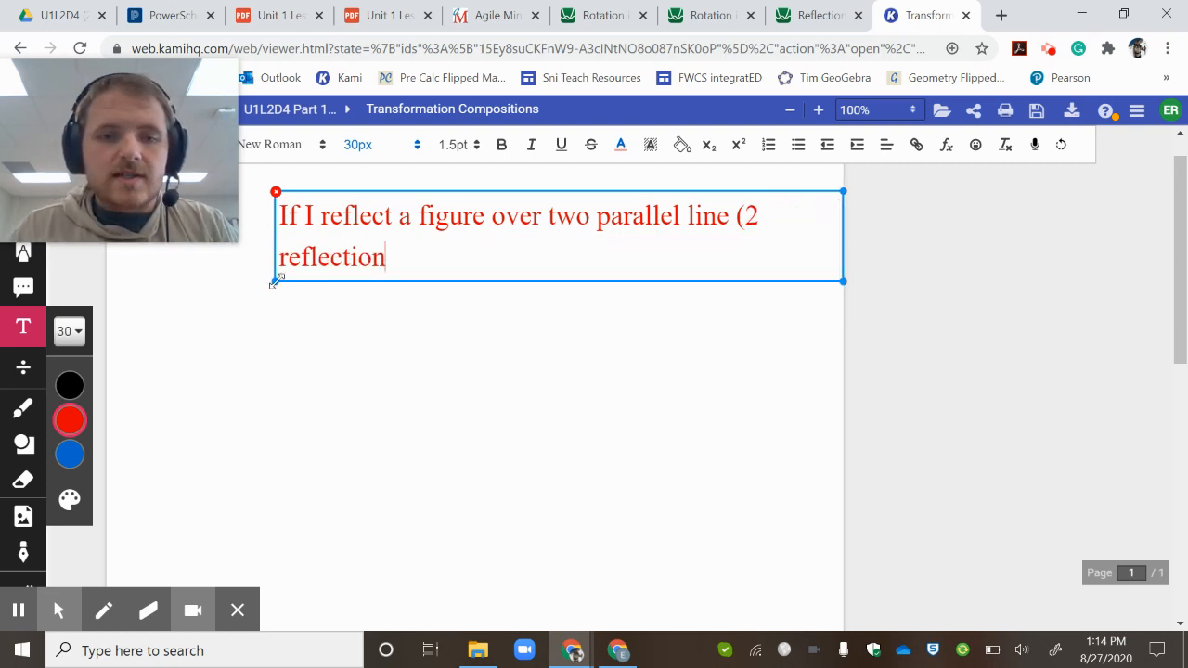
pyautogui.moveTo(275, 282); pyautogui.dragTo(177, 321)
pyautogui.write('s) ')
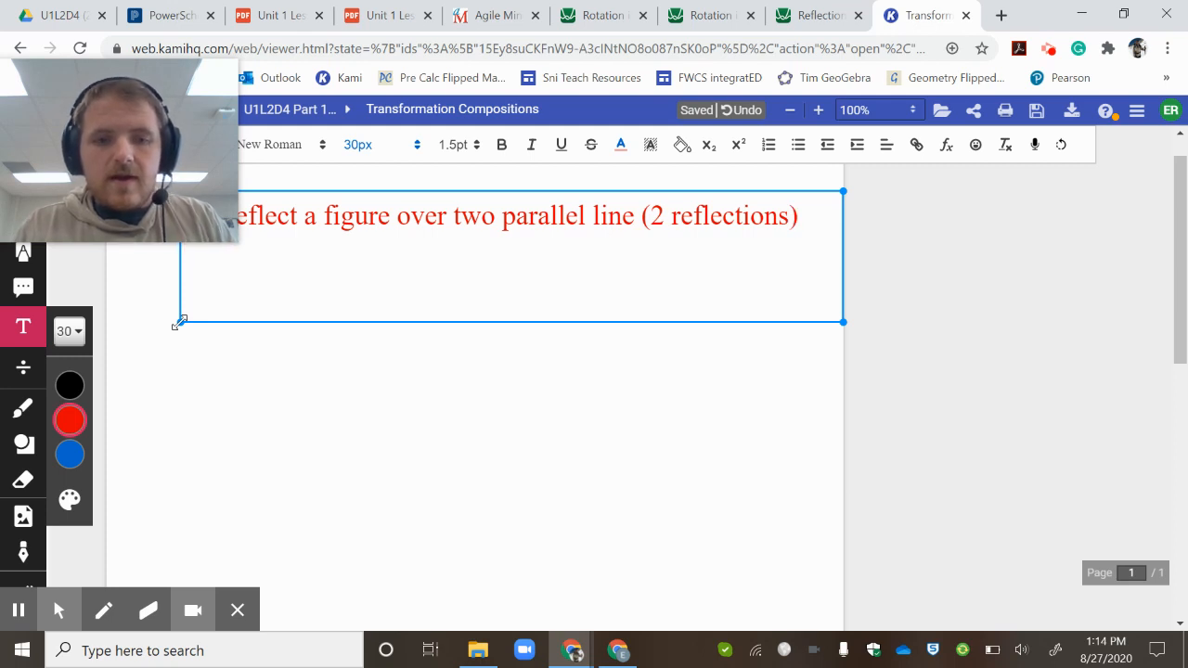
pyautogui.write('That would ')
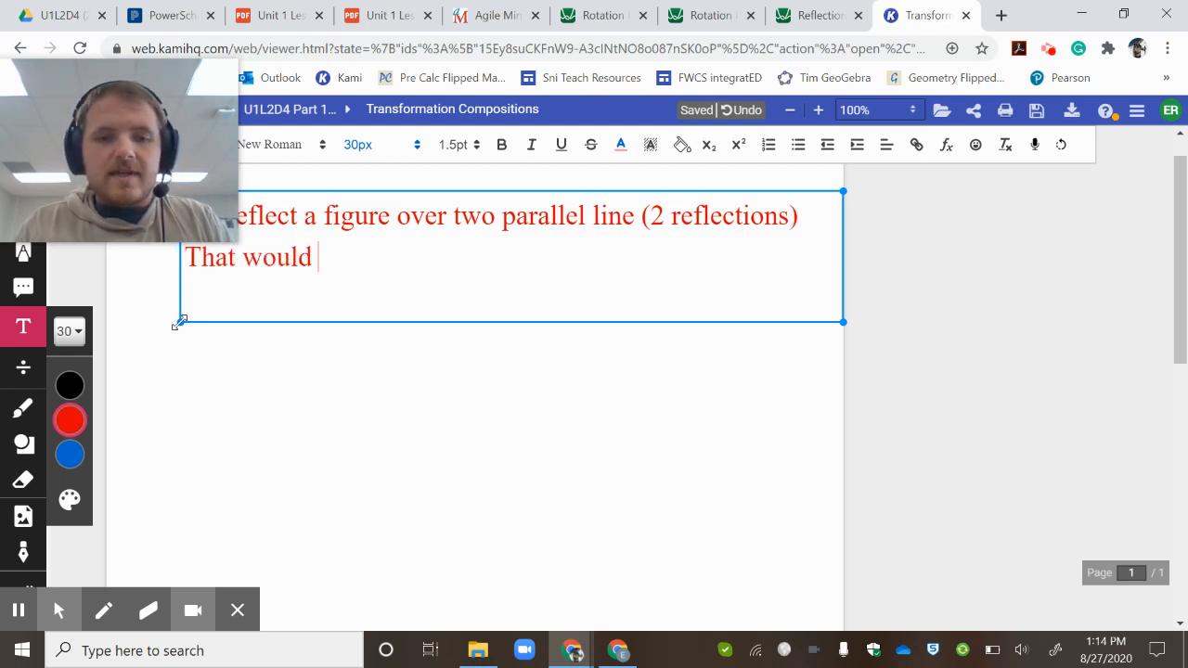
pyautogui.write('be the same ')
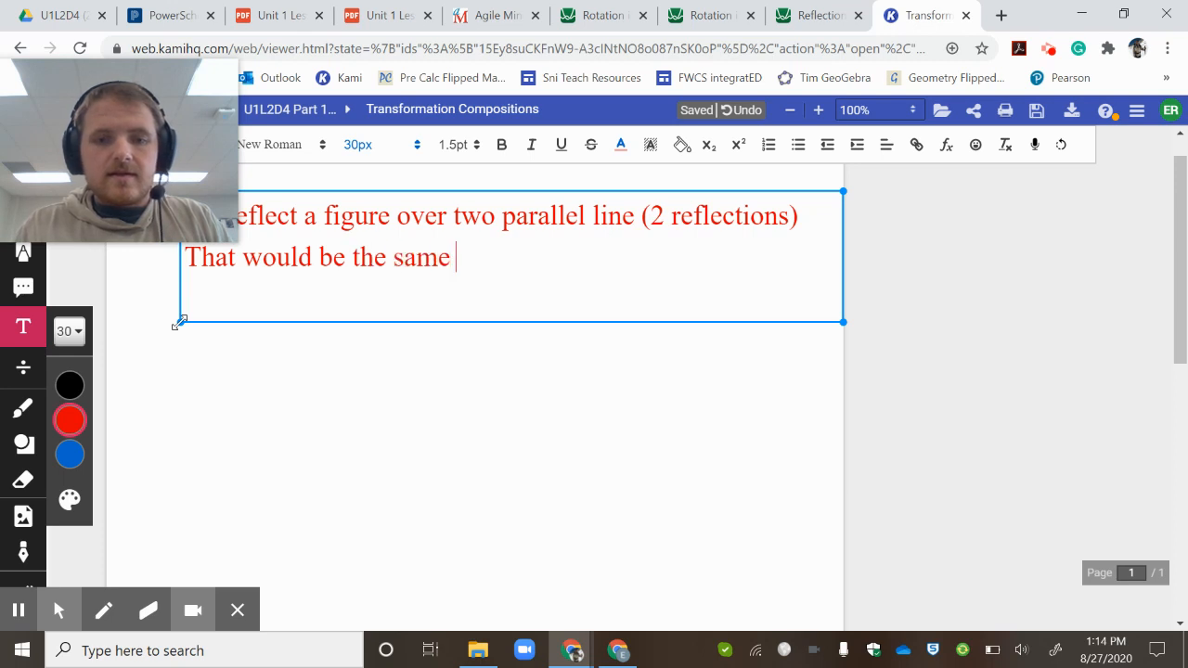
pyautogui.write('thing as')
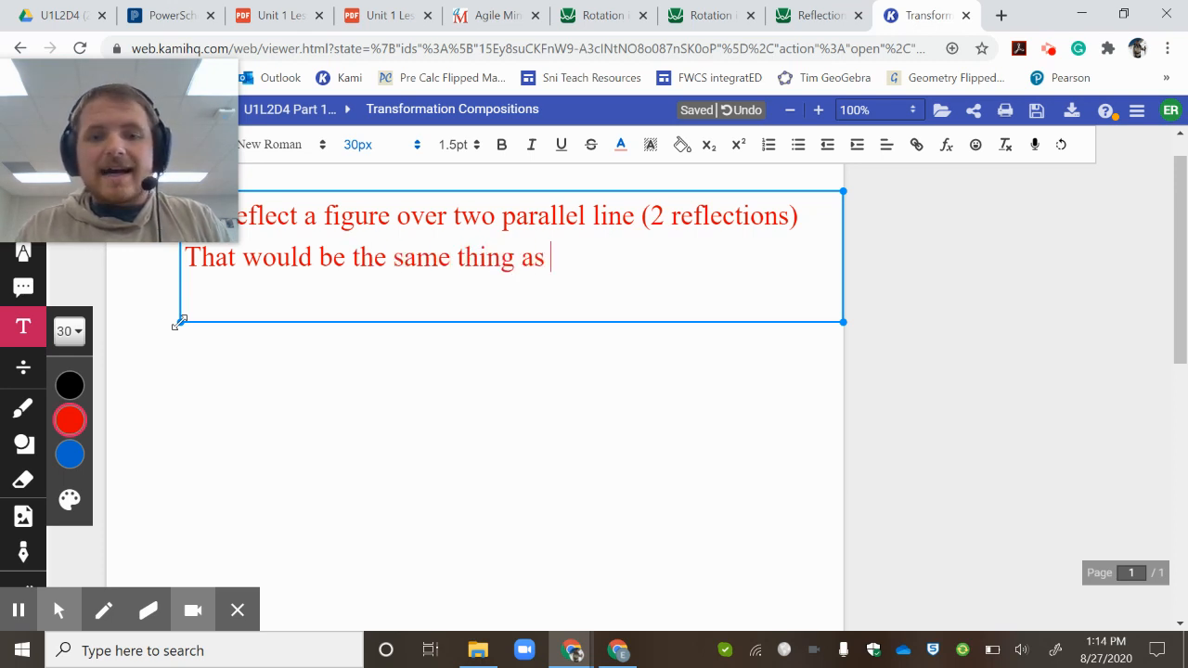
pyautogui.write(' a tr')
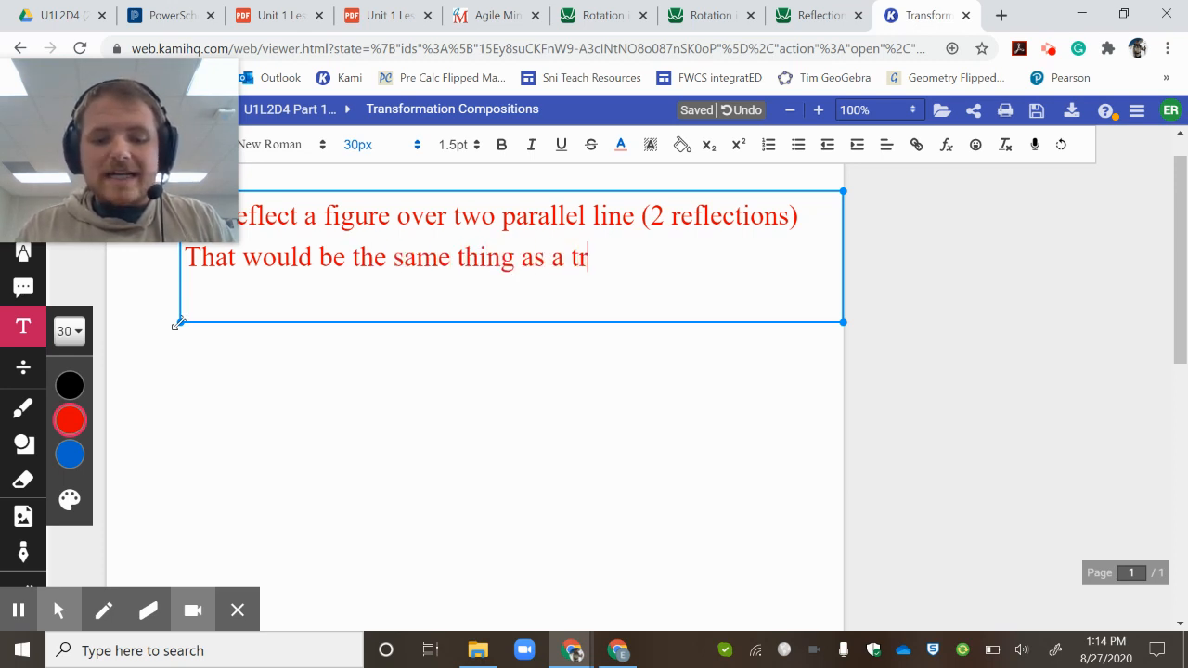
pyautogui.write('anslation')
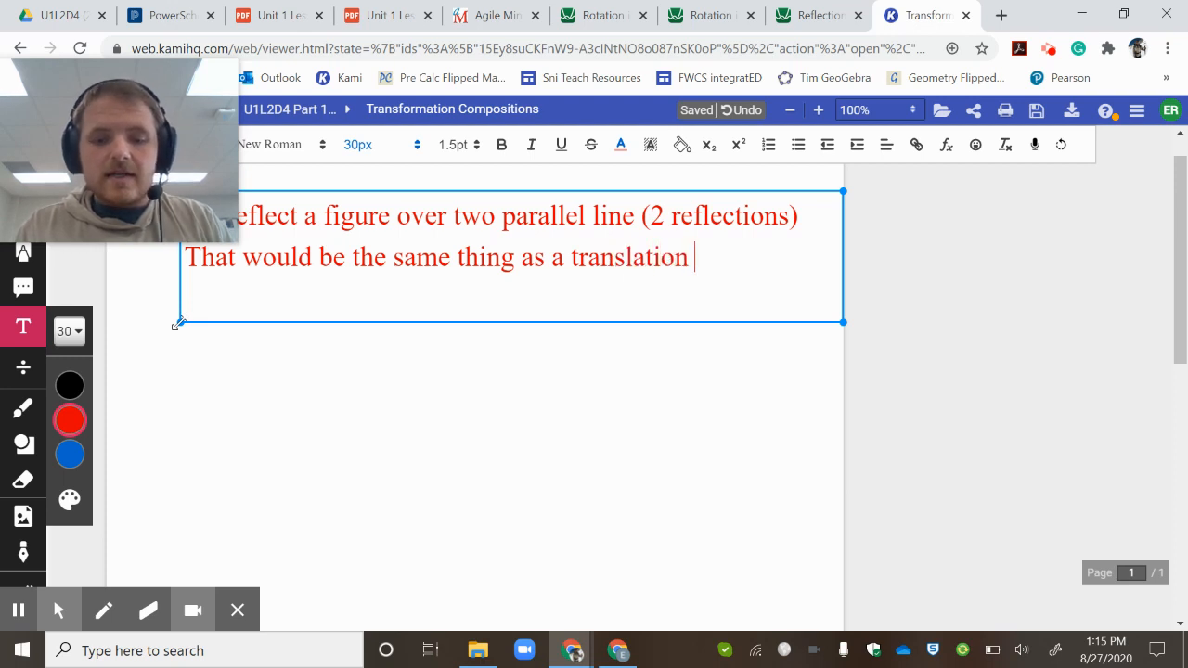
pyautogui.write(' either left or right')
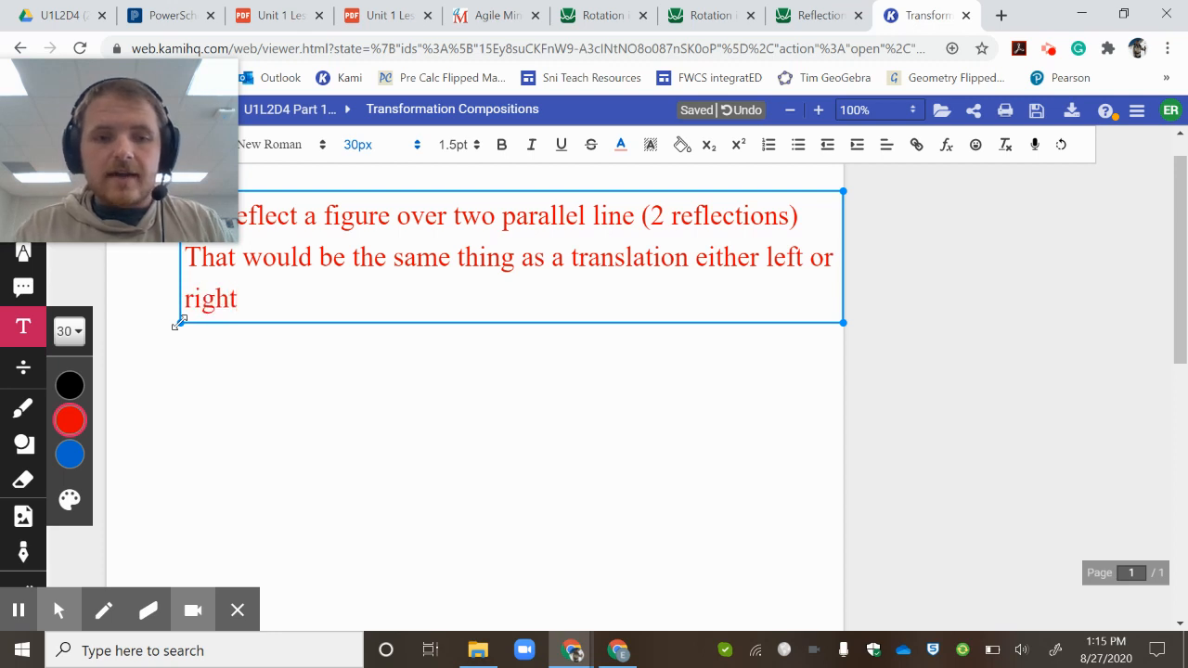
# - Add the second line "That would be the same thing as a translation either left or right" and widen the text box to fit it
pyautogui.moveTo(179, 322); pyautogui.dragTo(108, 377)
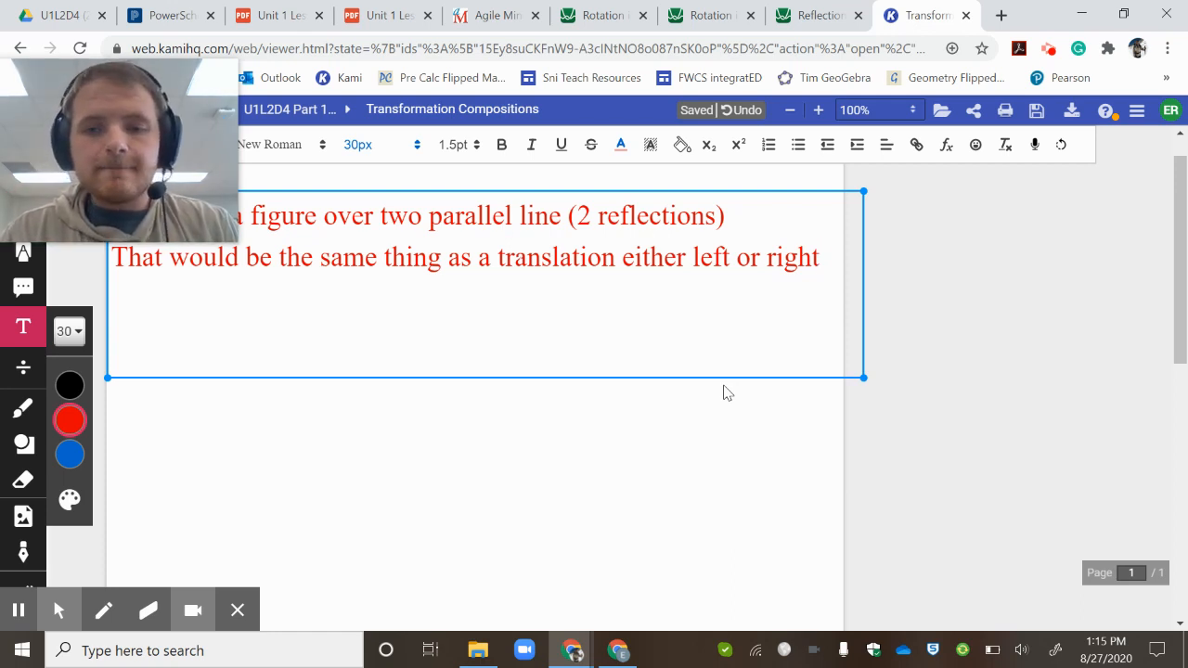
pyautogui.moveTo(63, 620)
pyautogui.click(19, 611)
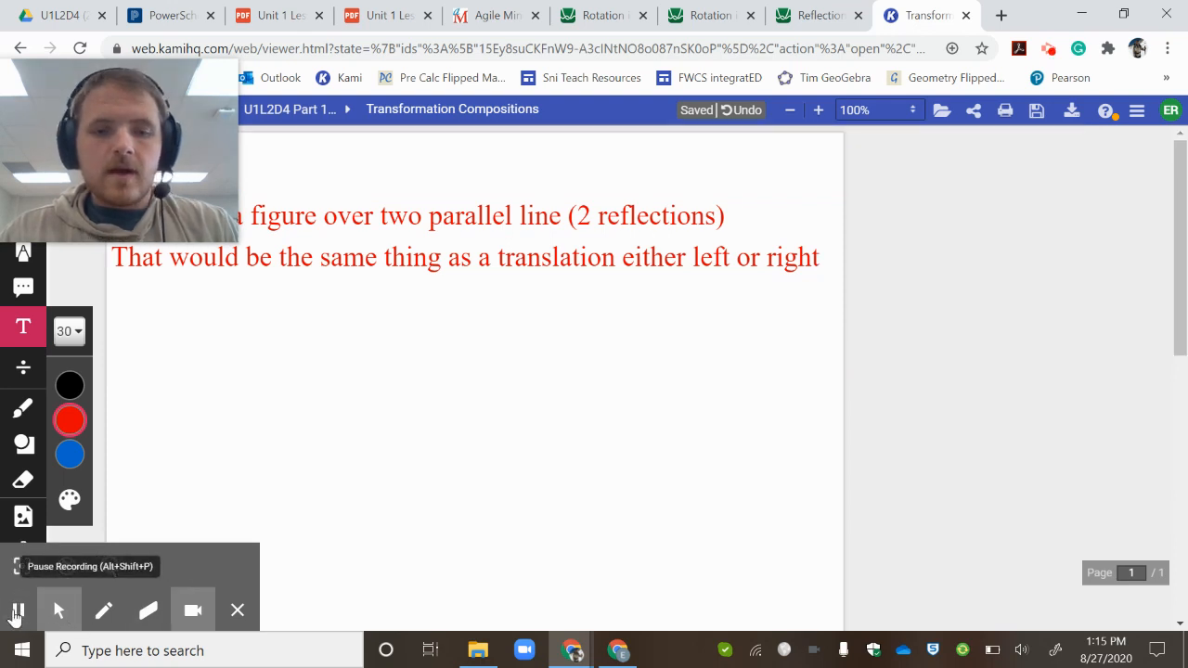
# - Open the Desmos website in a new browser tab and launch its Geometry Tool
pyautogui.click(1002, 15)
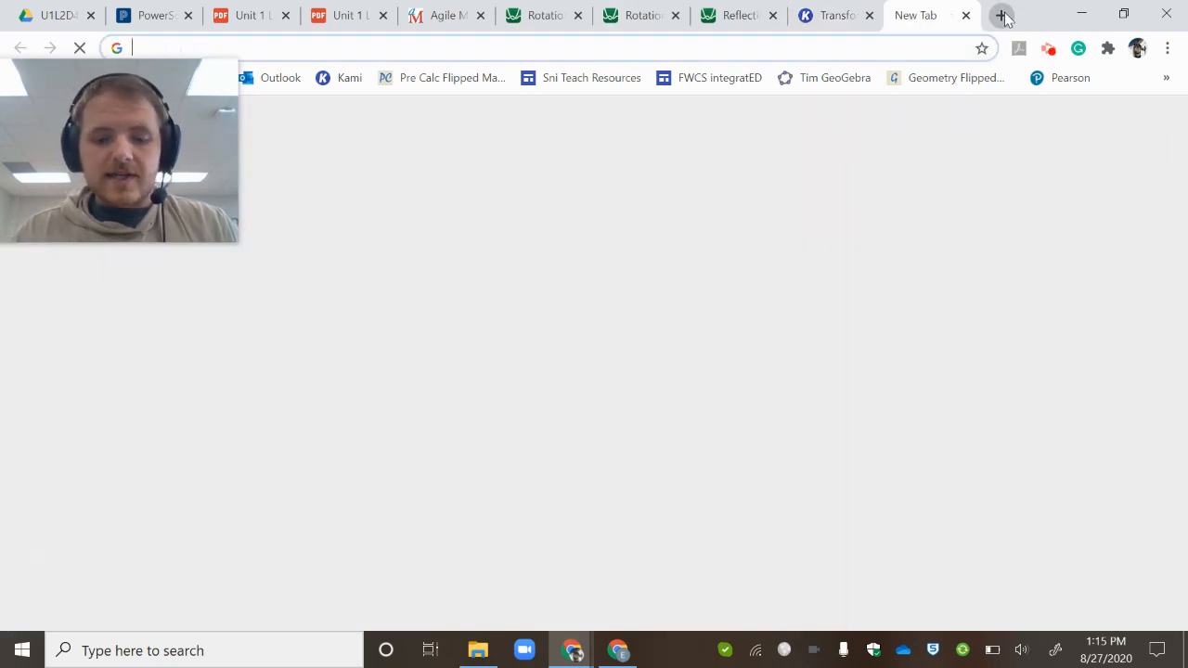
pyautogui.write('des')
pyautogui.press('Return')
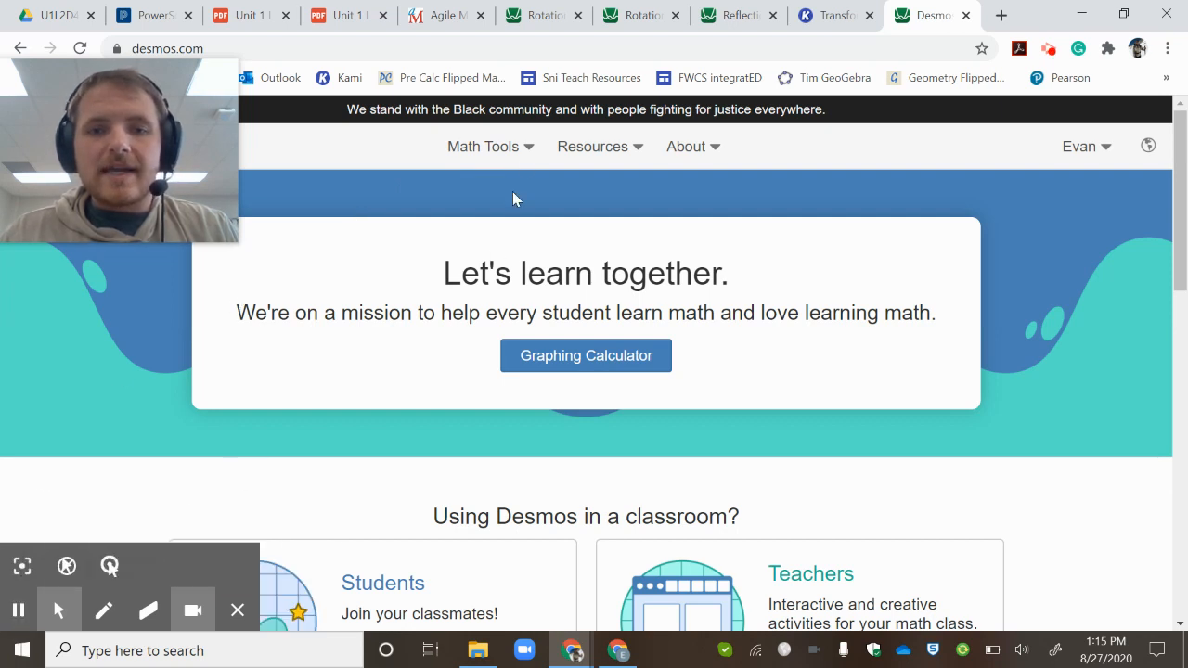
pyautogui.rightClick(506, 158)
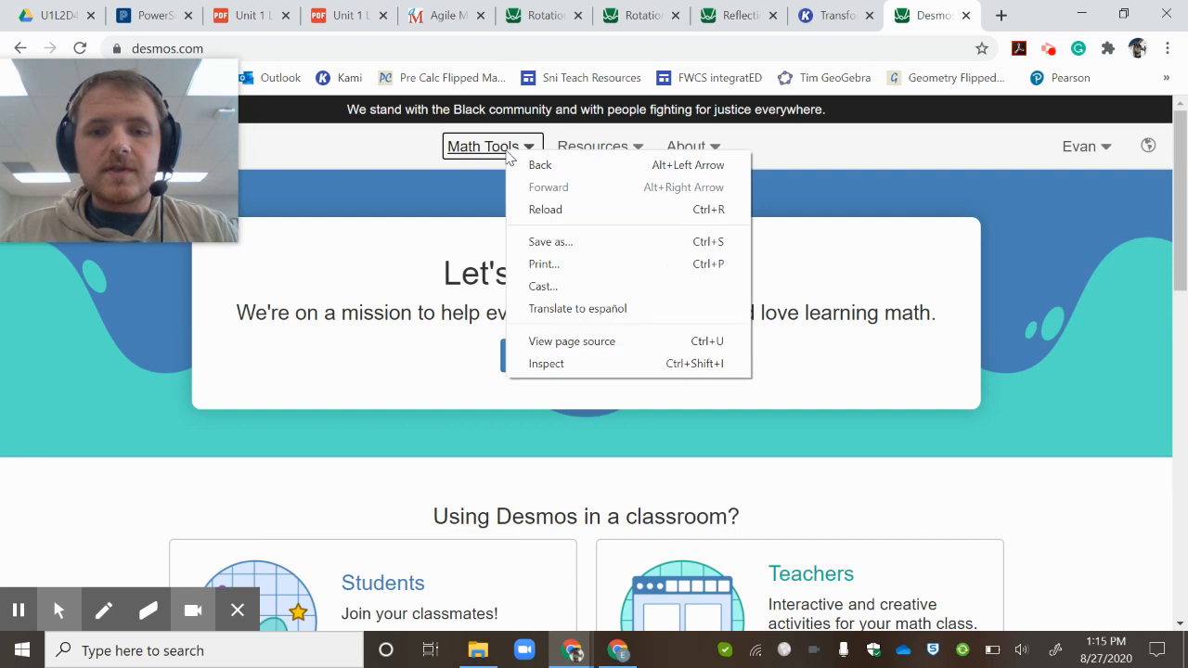
pyautogui.click(504, 152)
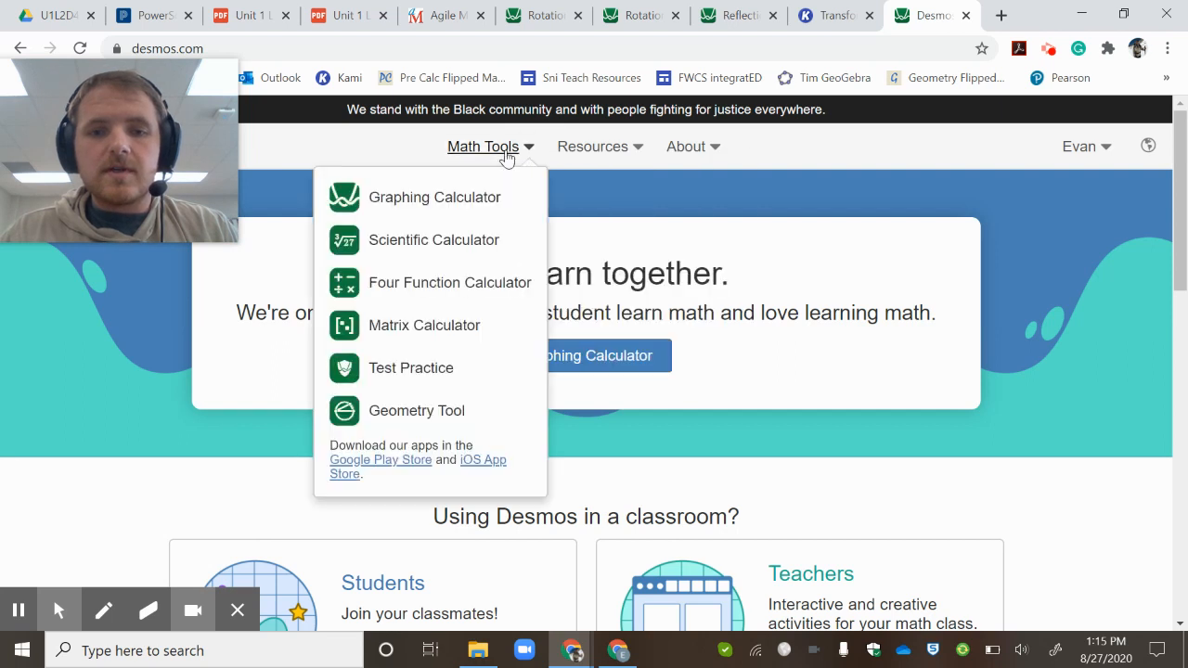
pyautogui.click(413, 417)
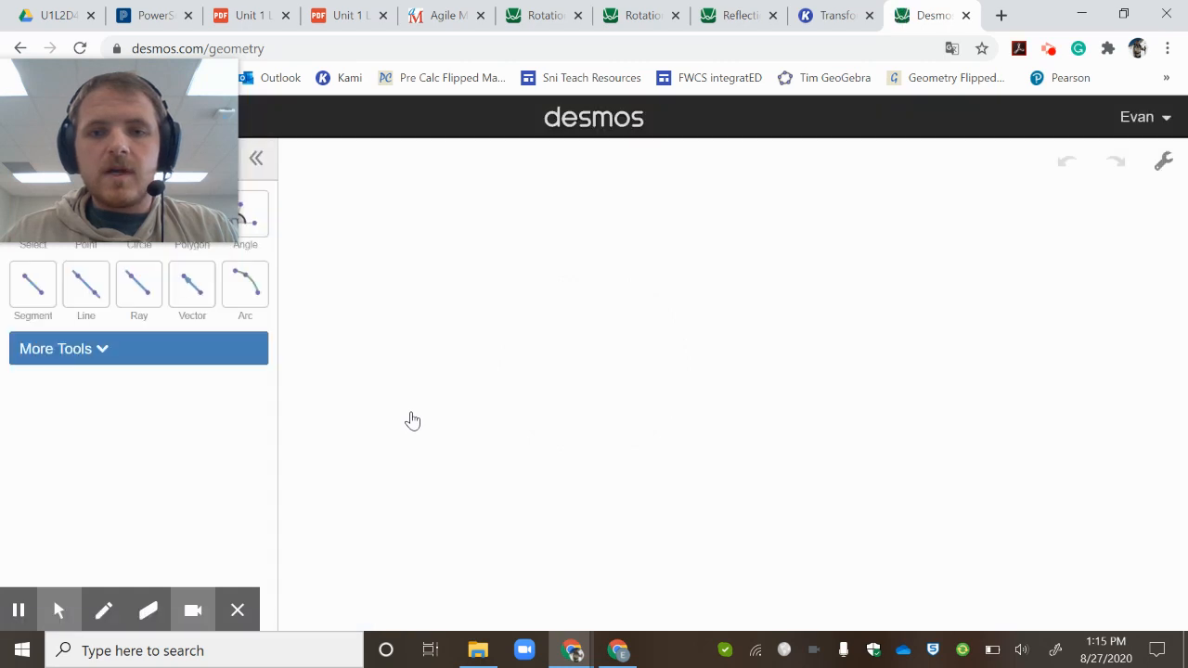
# - Draw an irregular closed seven-vertex polygon with a notch on its left side in the upper-left part of the canvas
pyautogui.moveTo(821, 363); pyautogui.dragTo(1060, 519)
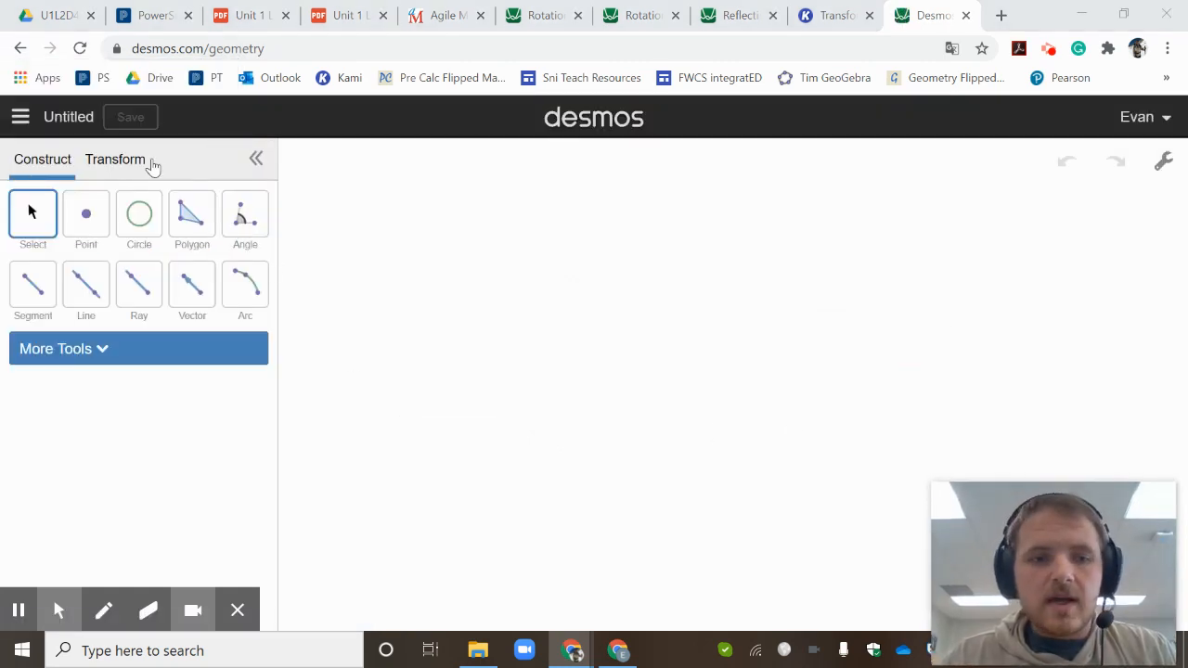
pyautogui.click(192, 214)
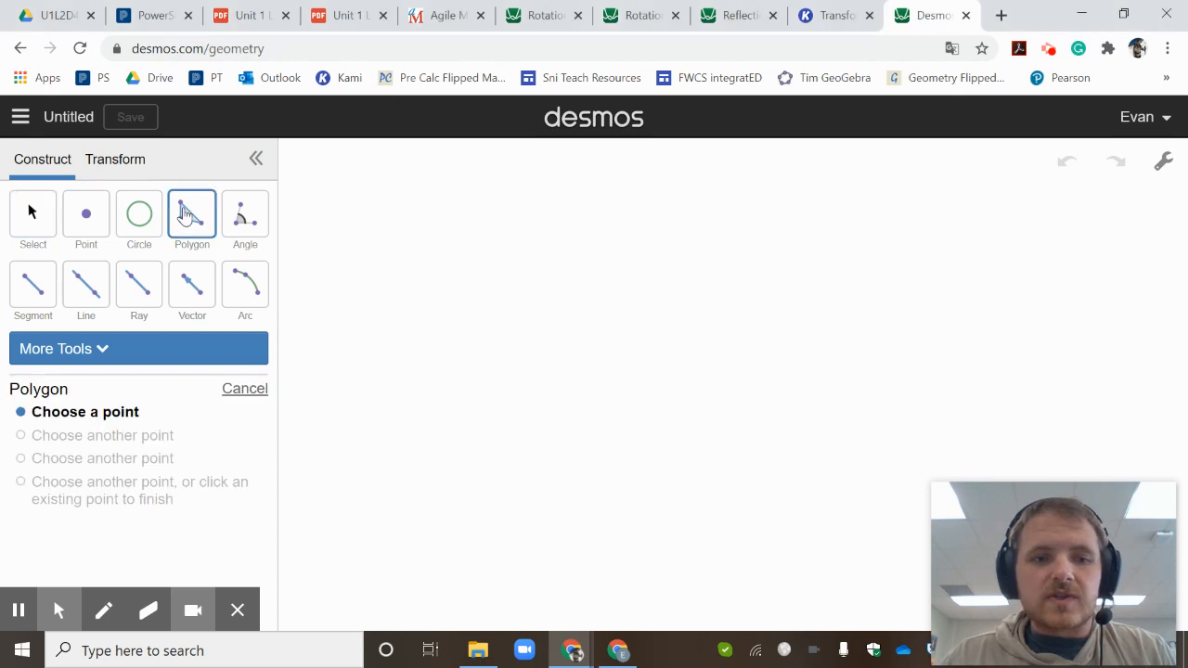
pyautogui.click(413, 216)
pyautogui.click(565, 284)
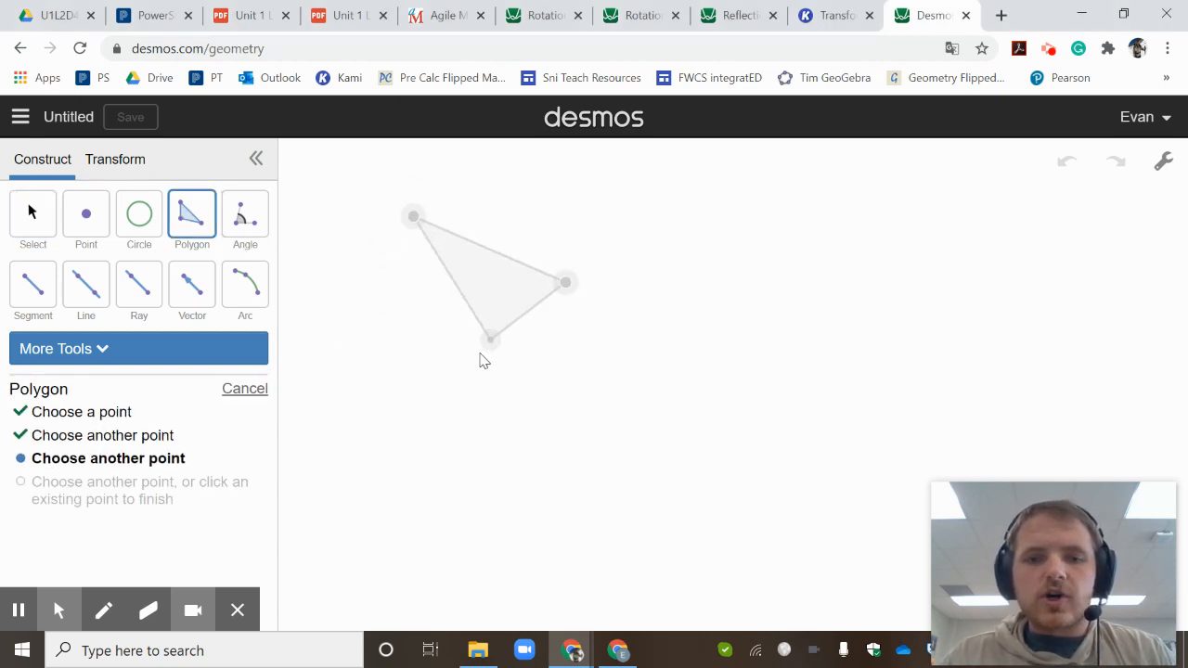
pyautogui.click(545, 346)
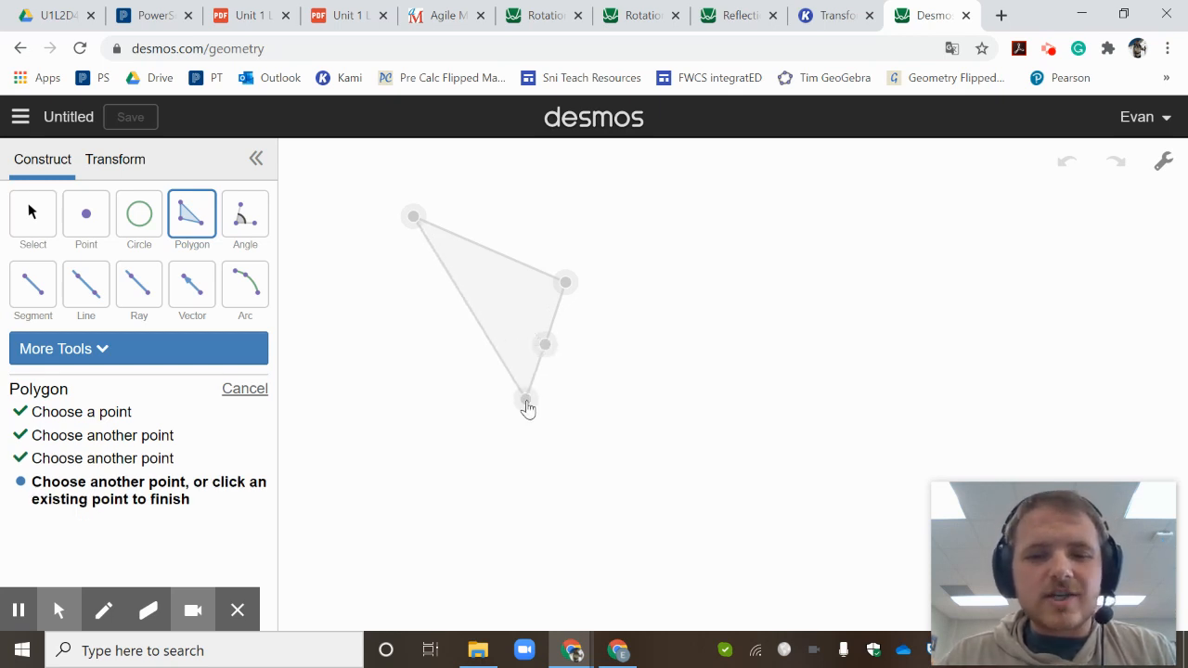
pyautogui.click(525, 400)
pyautogui.click(446, 353)
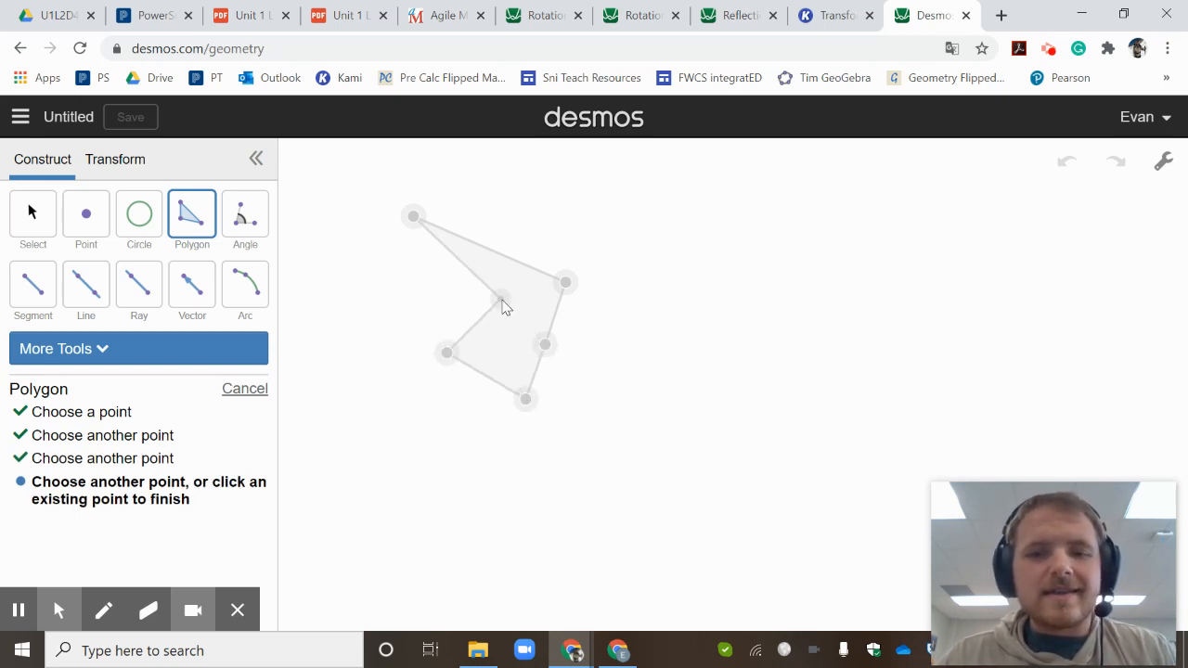
pyautogui.click(499, 299)
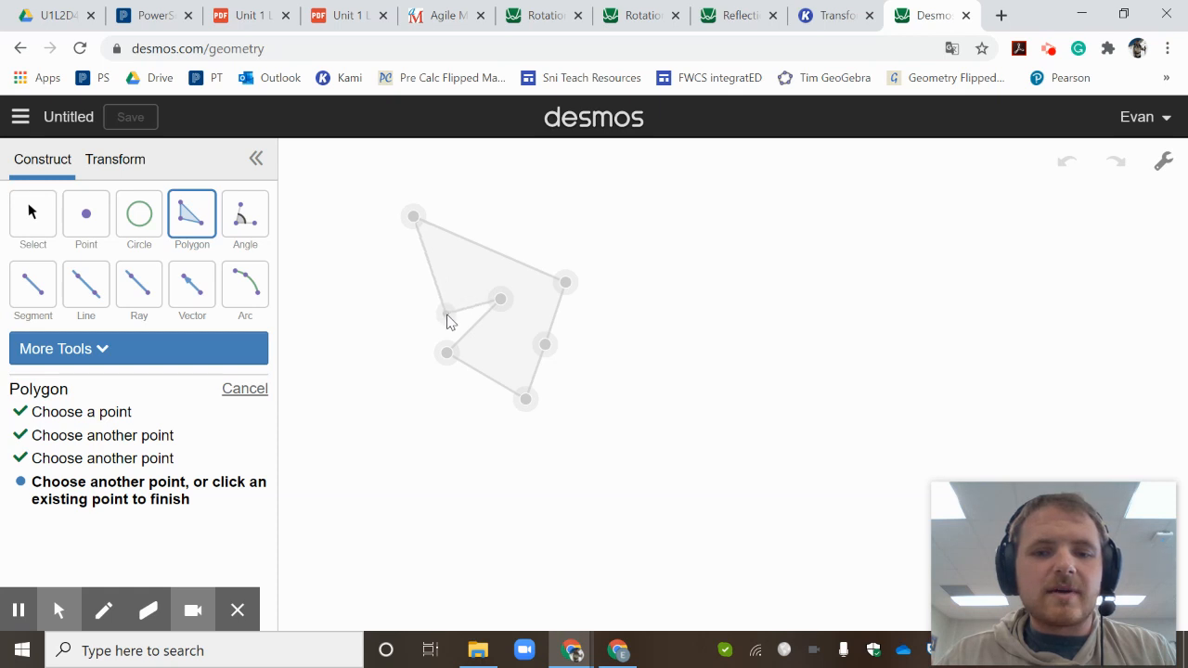
pyautogui.click(445, 314)
pyautogui.click(414, 218)
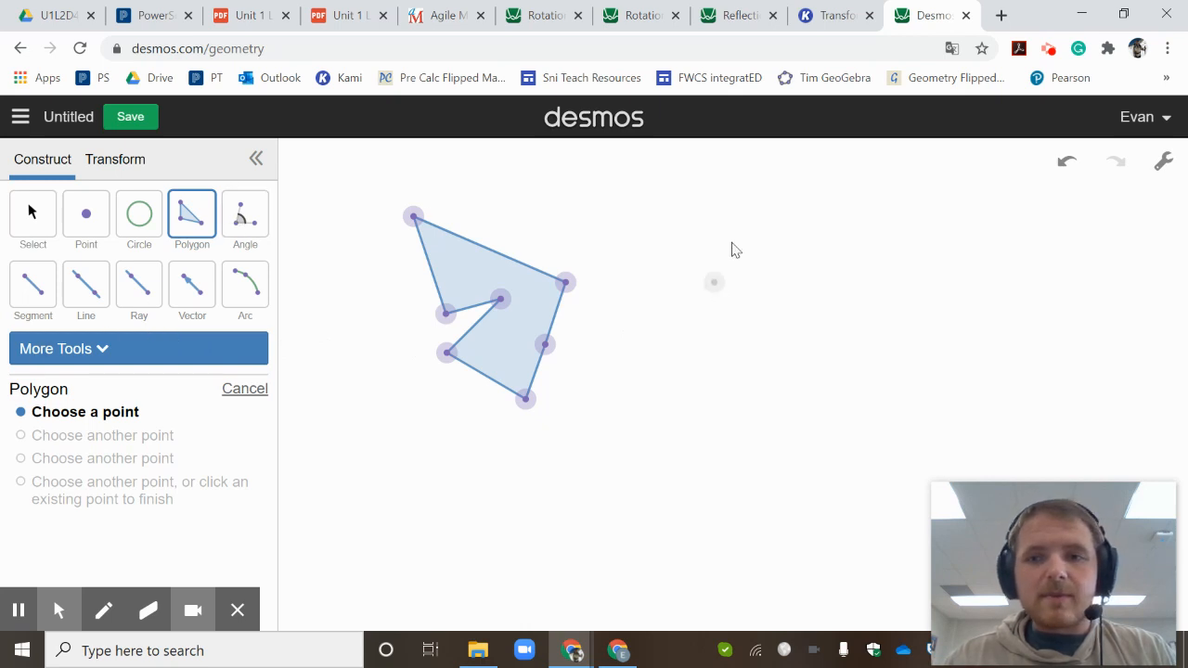
# - Check the two-line reflection figure in Agile Mind, then draw a steep slanted line just right of the polygon in Desmos
pyautogui.click(433, 17)
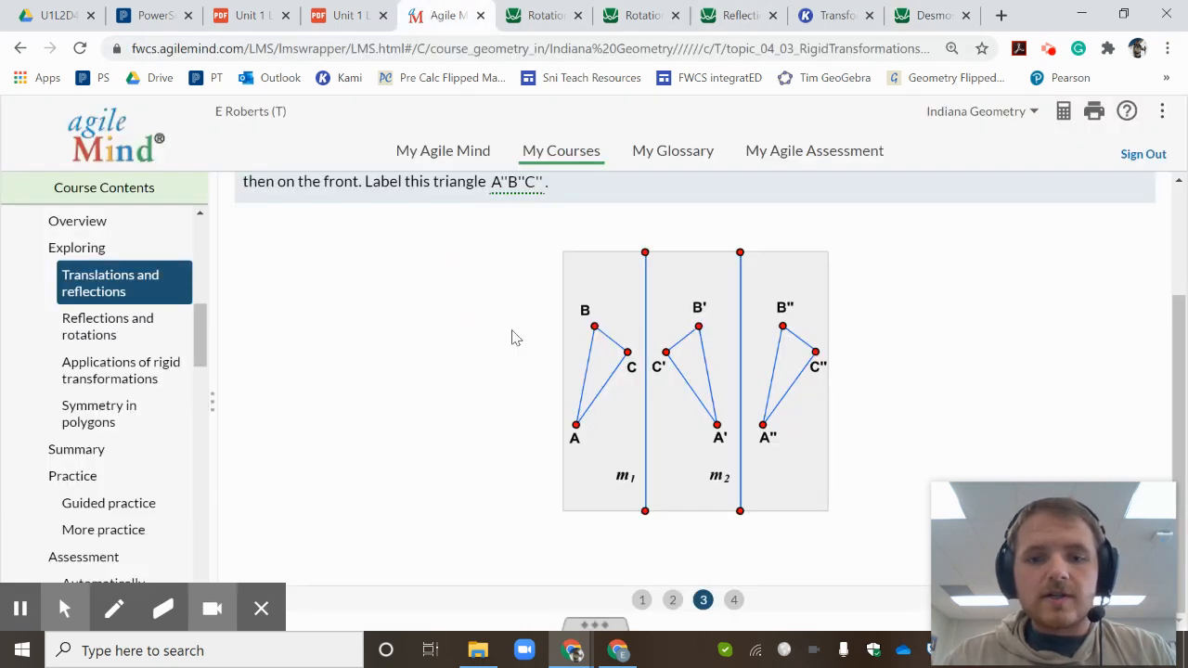
pyautogui.click(930, 15)
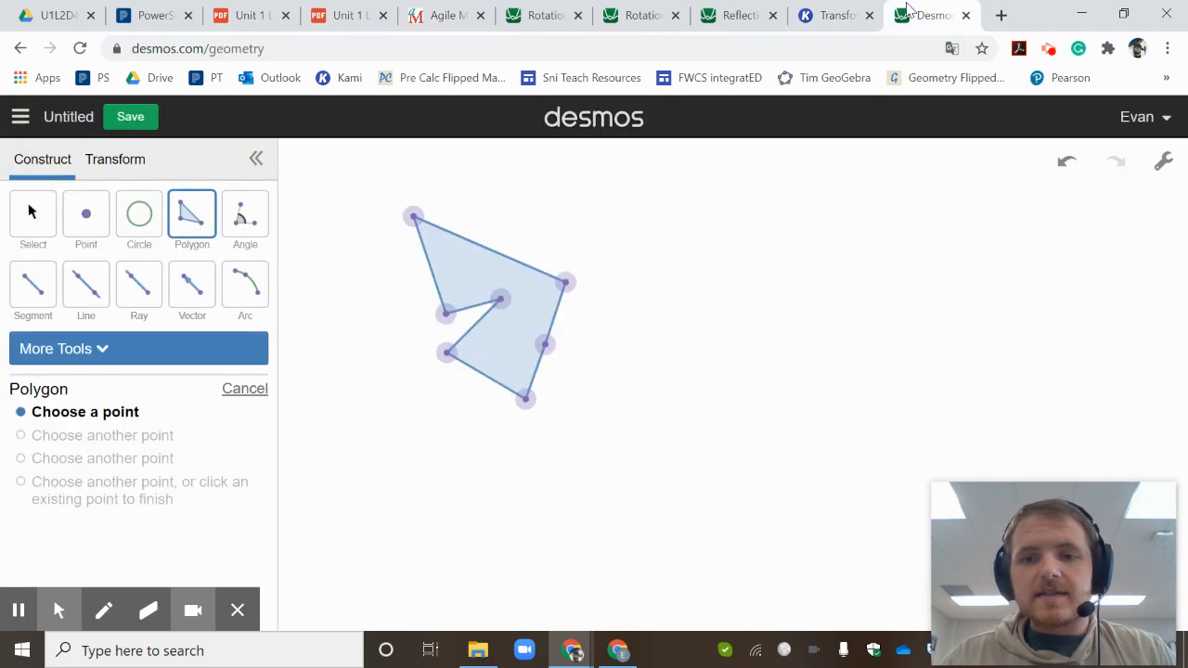
pyautogui.click(90, 294)
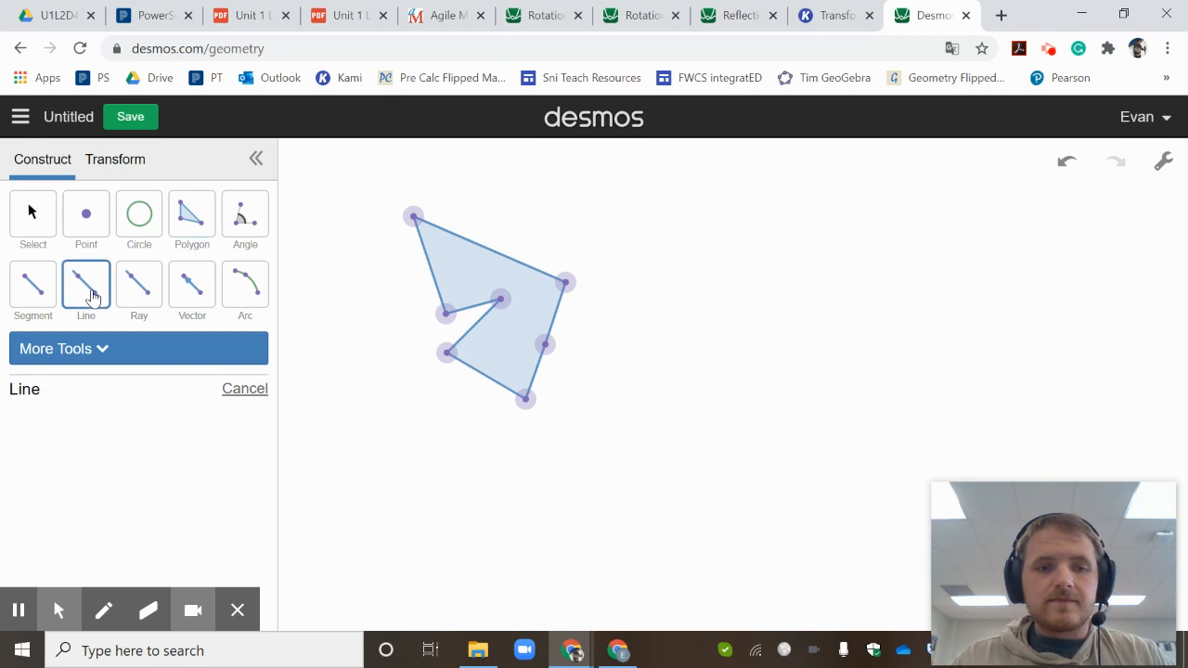
pyautogui.click(631, 166)
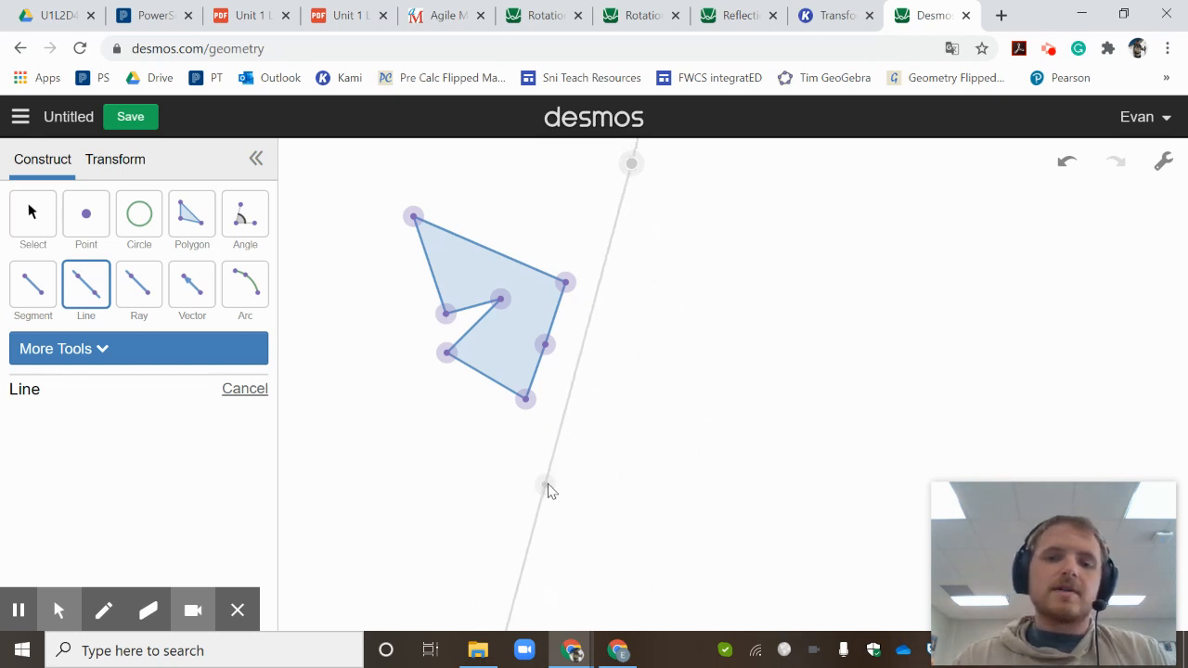
pyautogui.click(548, 484)
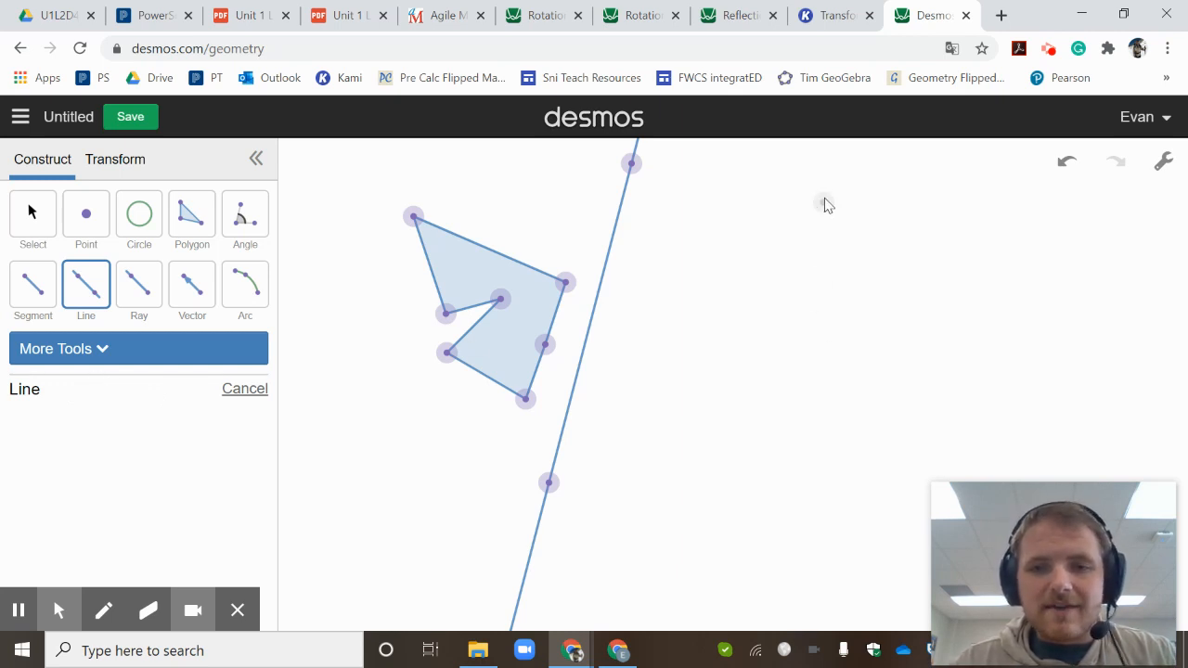
pyautogui.click(788, 188)
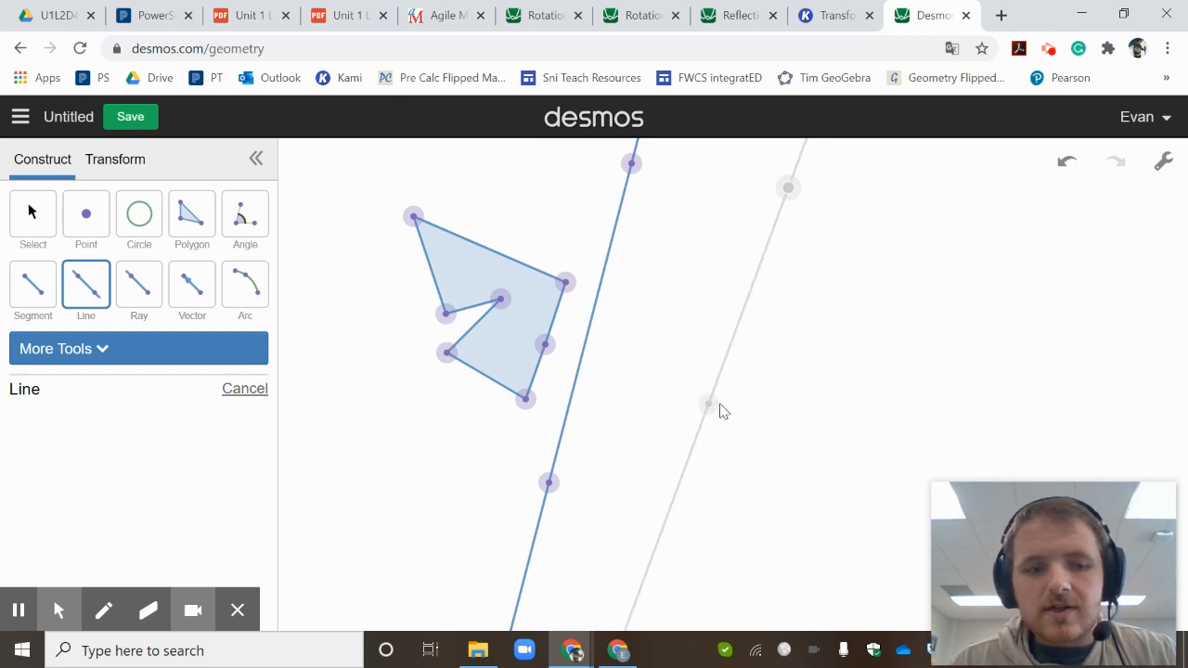
pyautogui.click(742, 396)
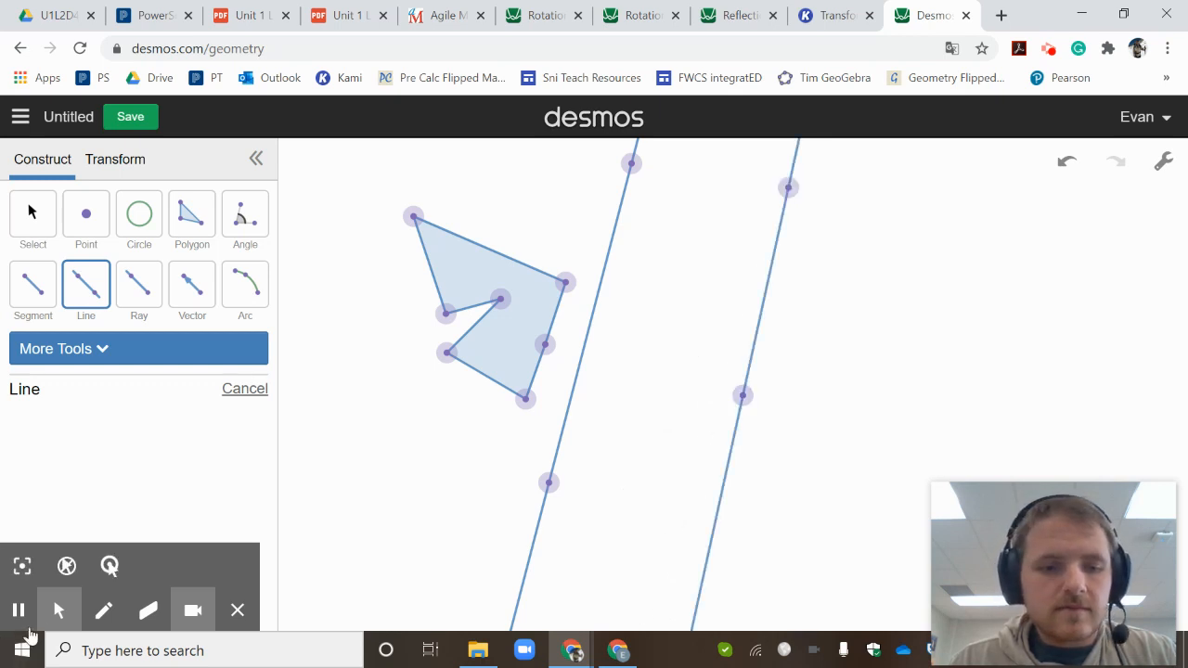
pyautogui.press('Escape')
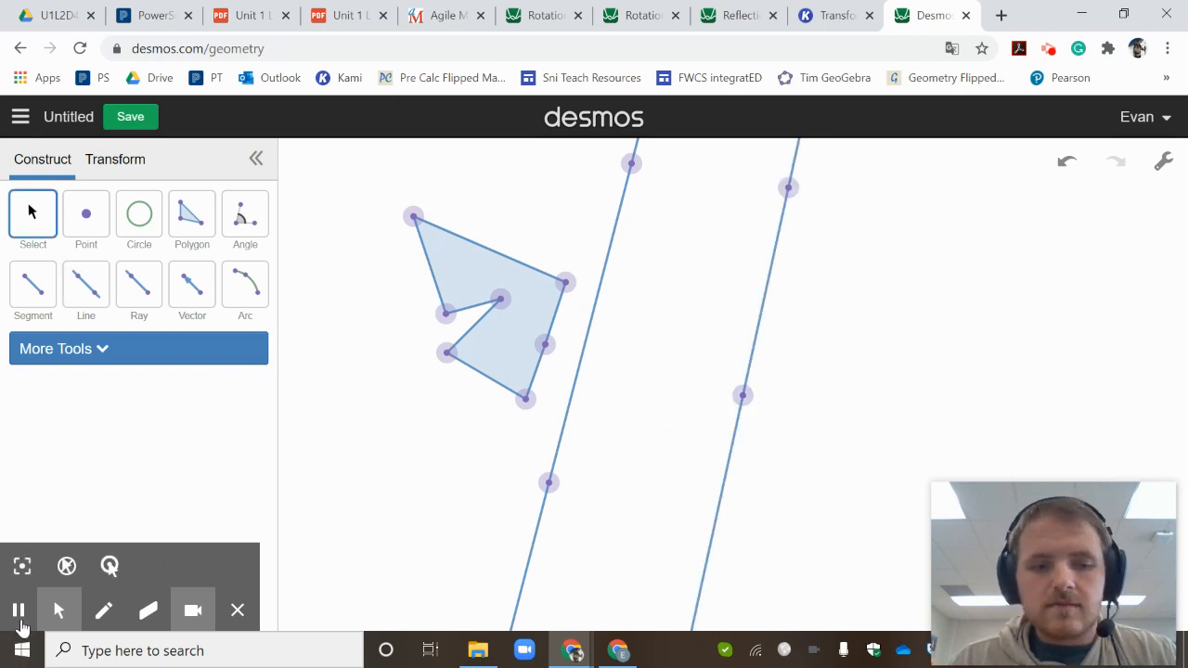
pyautogui.click(1073, 168)
# - Construct a parallel line to the slanted line through a new point well to its right
pyautogui.click(109, 360)
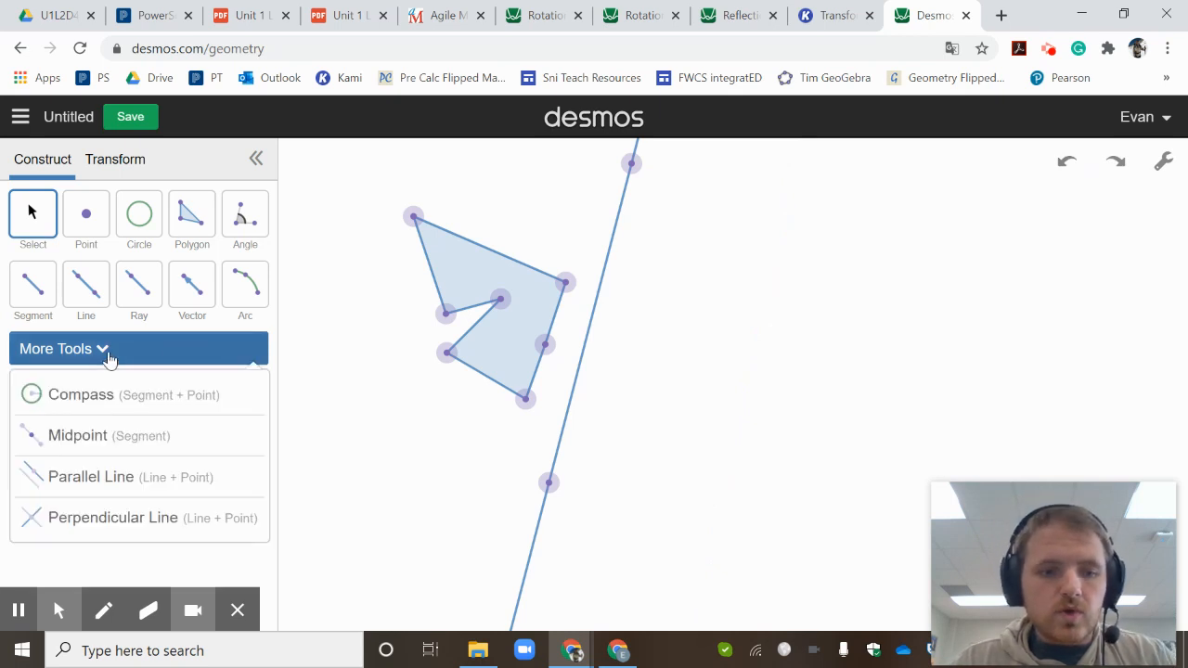
pyautogui.click(104, 486)
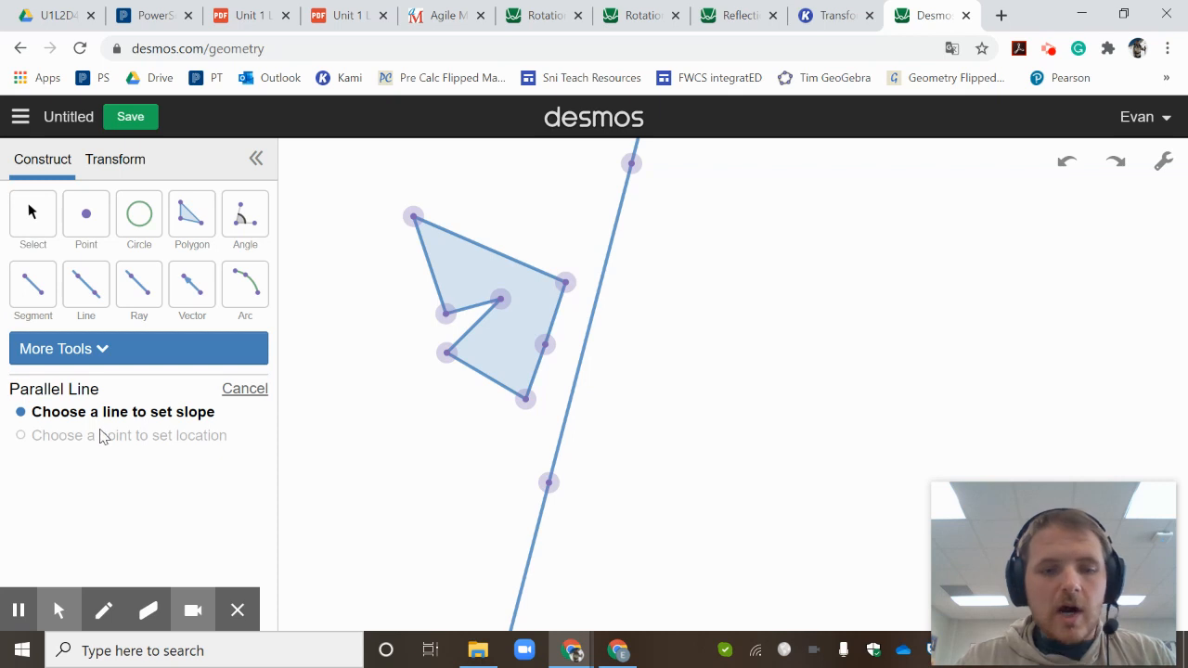
pyautogui.click(610, 260)
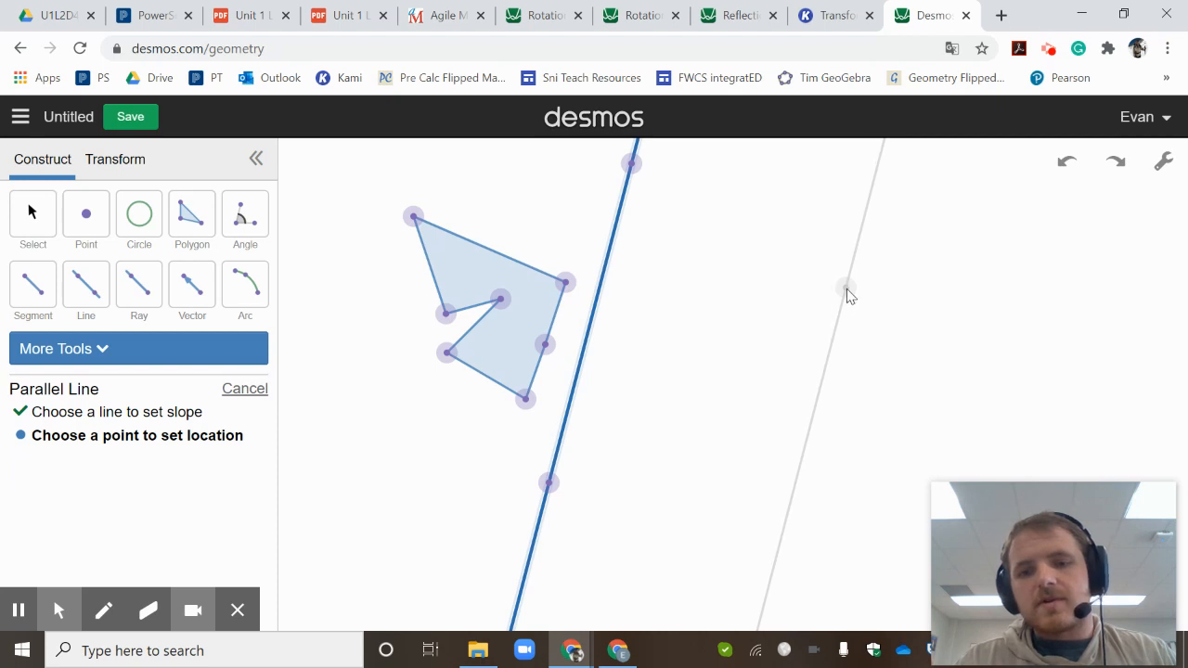
pyautogui.click(846, 290)
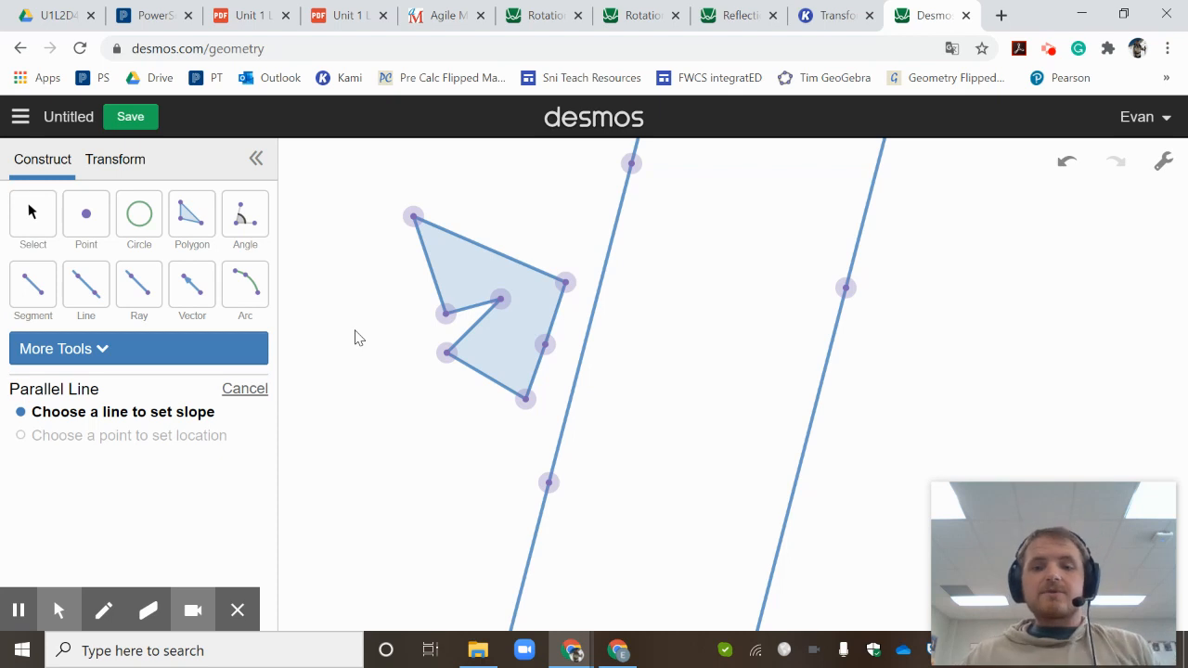
# - Define a reflection over the line nearest the polygon and apply it to the polygon
pyautogui.click(125, 161)
pyautogui.click(119, 210)
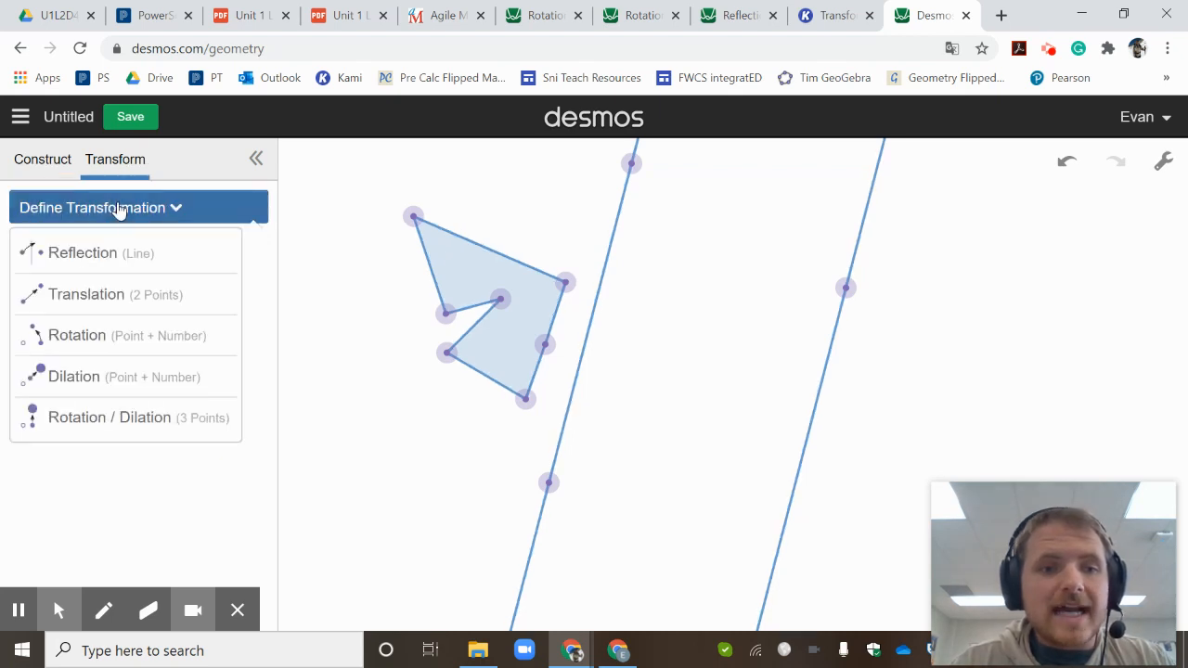
pyautogui.click(83, 253)
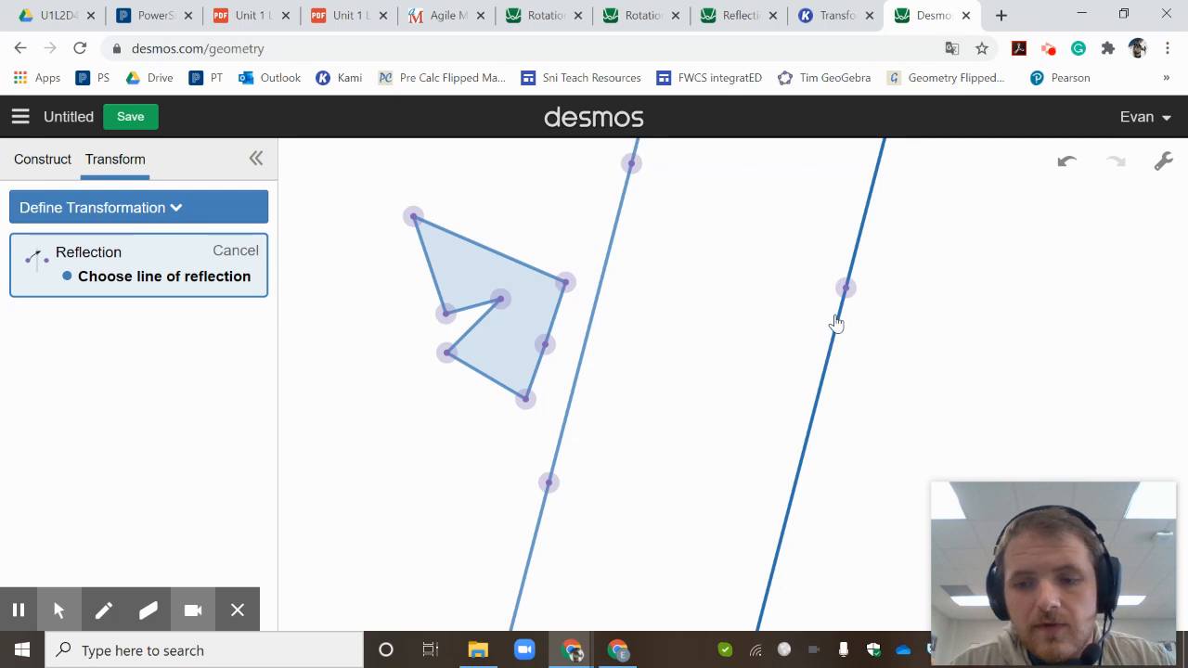
pyautogui.click(611, 245)
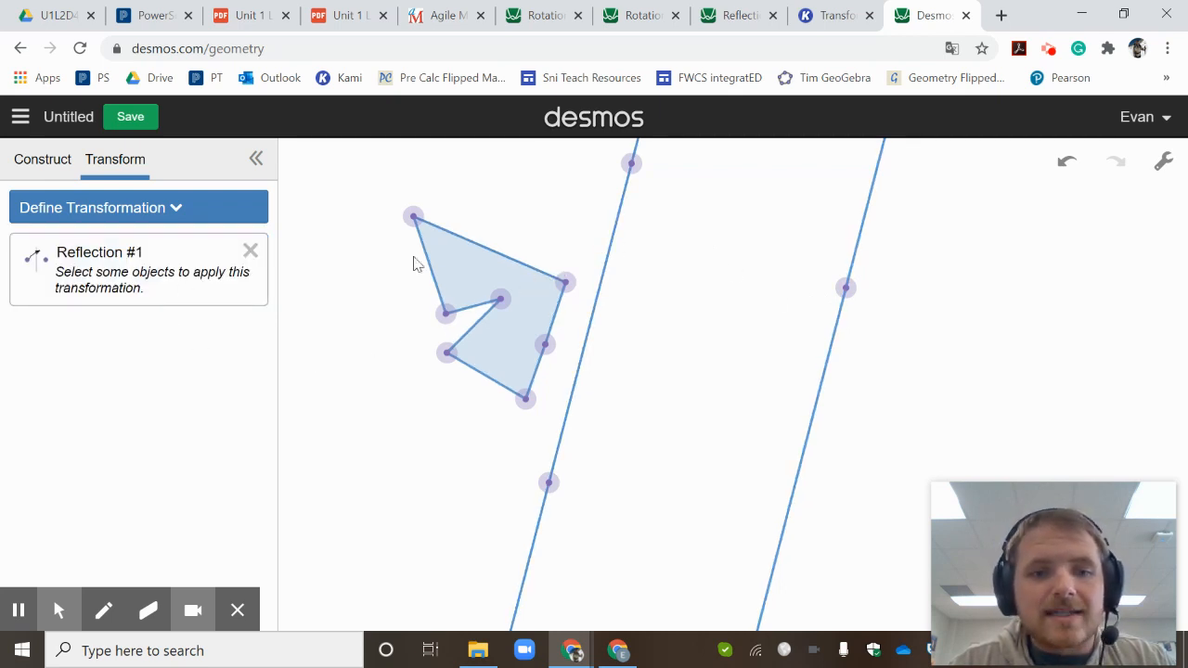
pyautogui.click(467, 266)
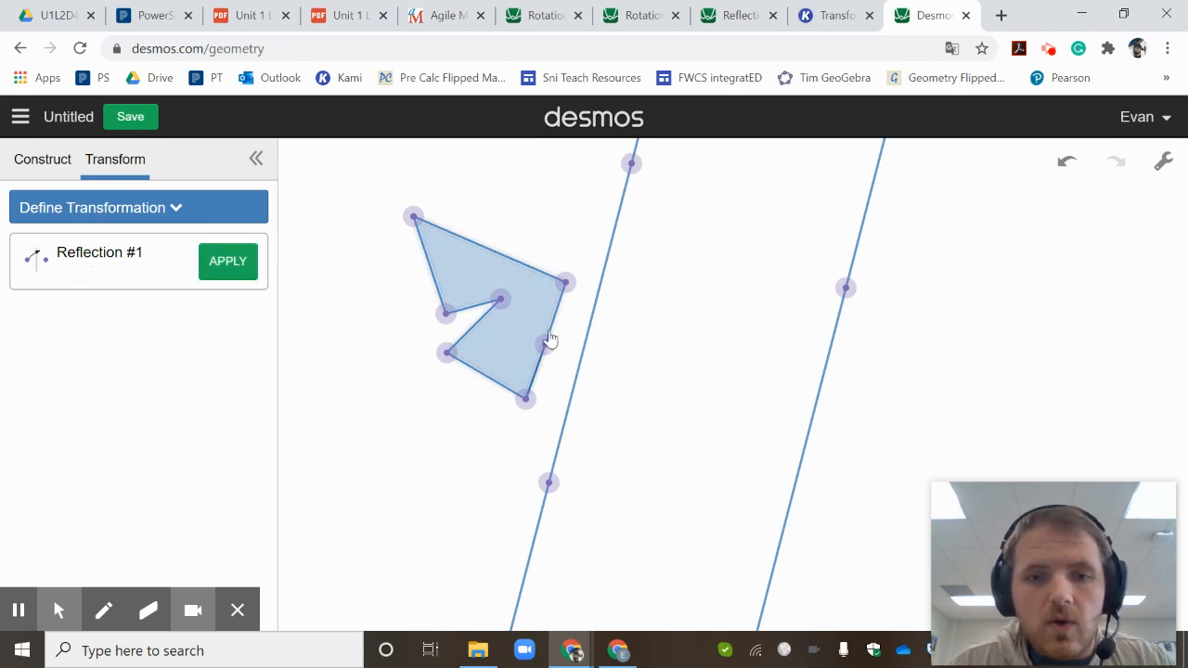
pyautogui.click(227, 263)
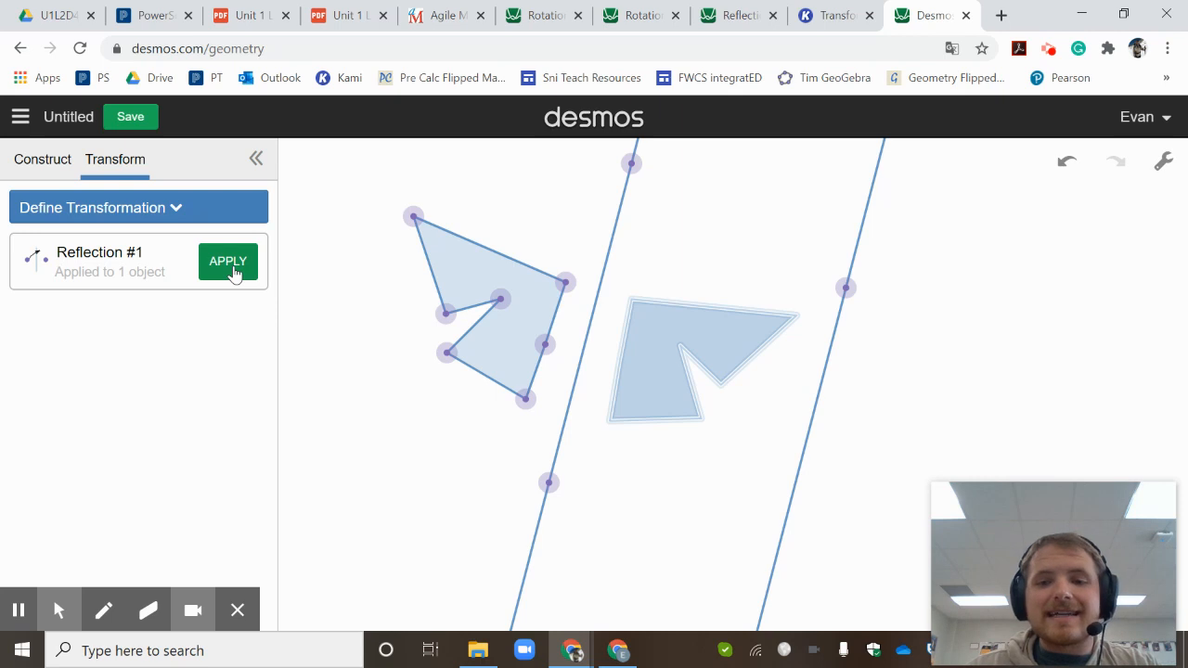
# - Define a second reflection over the right-hand parallel line and apply it to the polygon's image between the lines
pyautogui.click(131, 225)
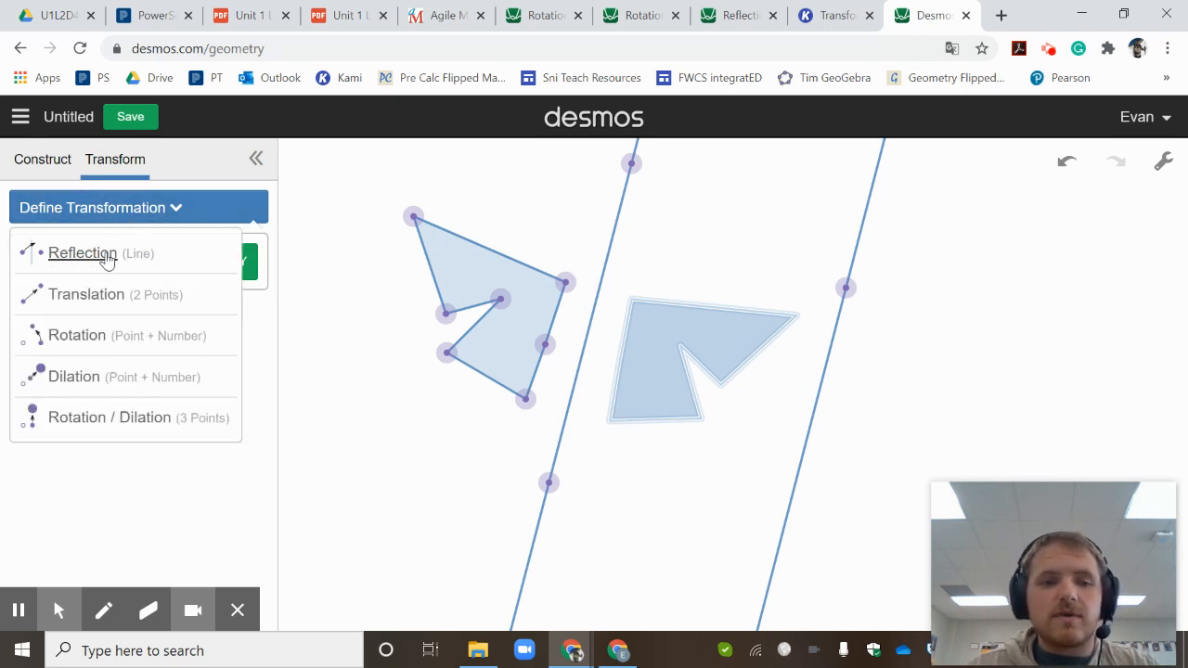
pyautogui.click(108, 258)
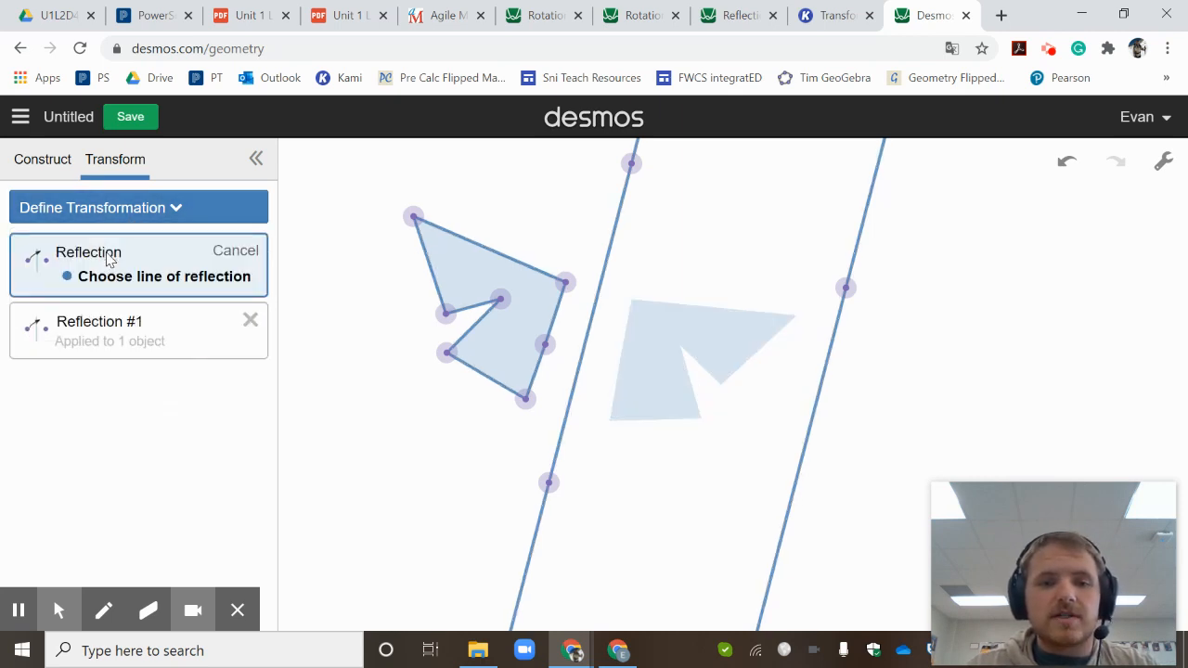
pyautogui.click(834, 339)
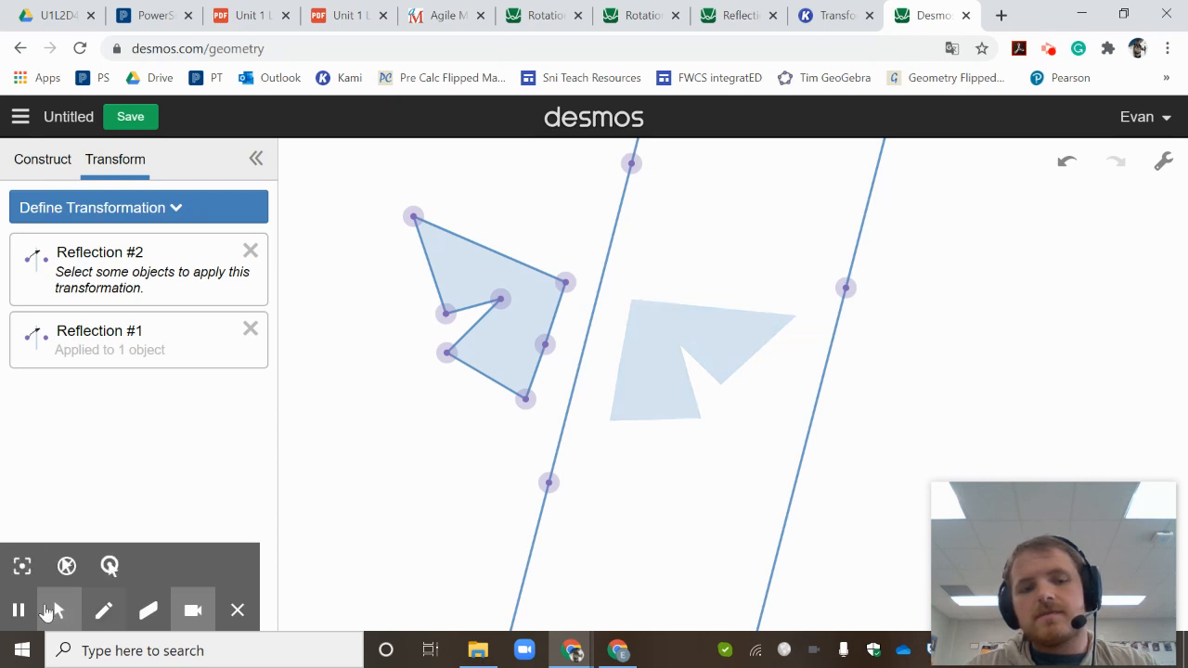
pyautogui.click(745, 344)
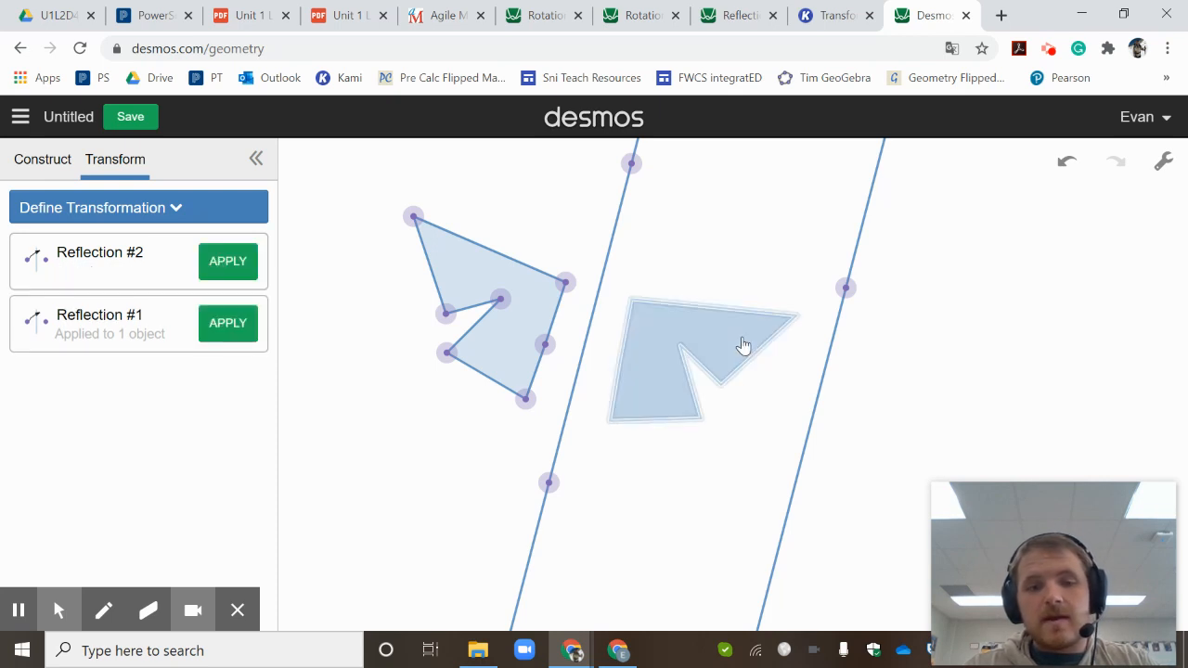
pyautogui.click(230, 261)
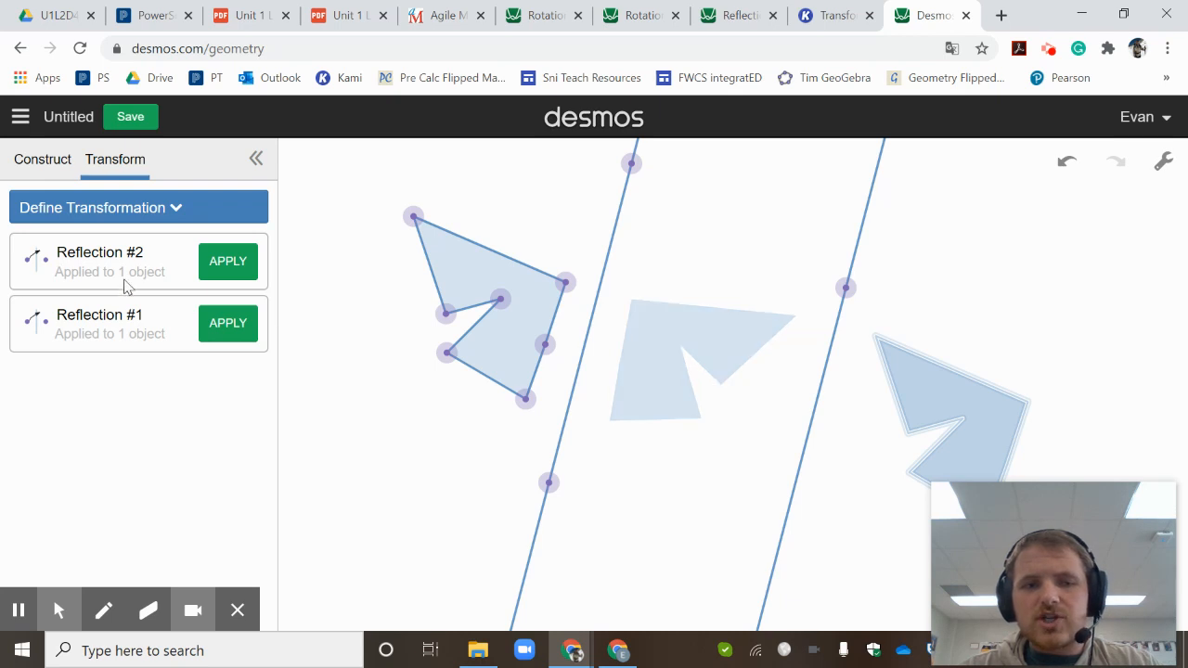
# - Define a translation from the original polygon's top vertex to the matching vertex of the twice-reflected image, and apply it to the original polygon
pyautogui.click(156, 212)
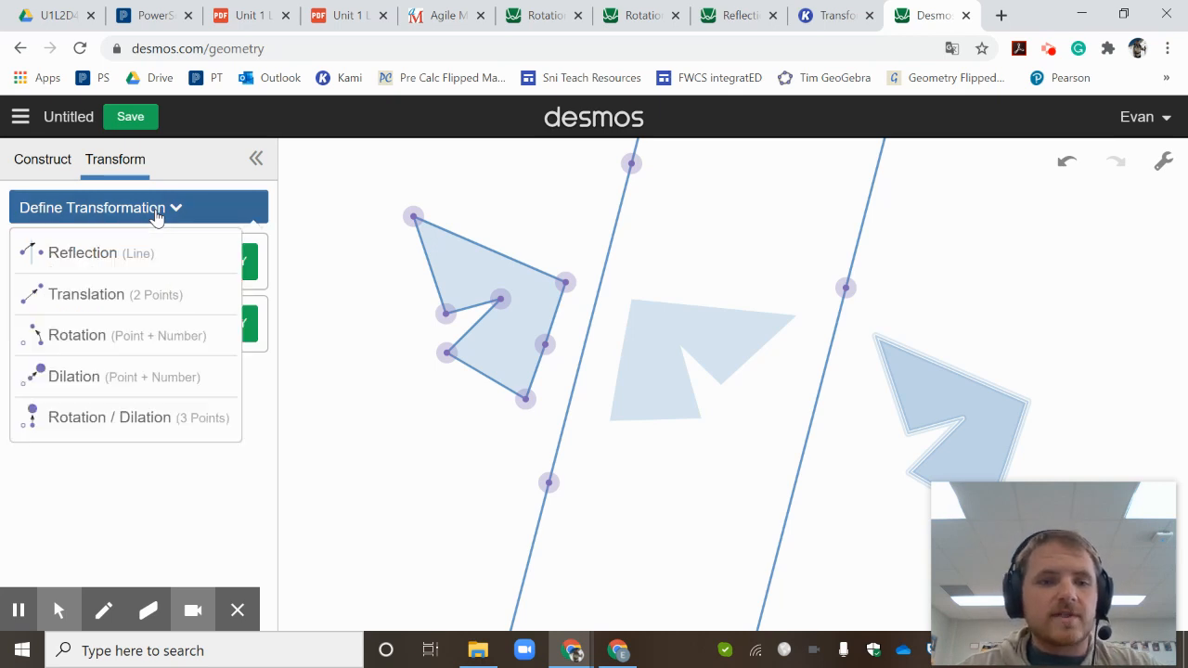
pyautogui.click(89, 295)
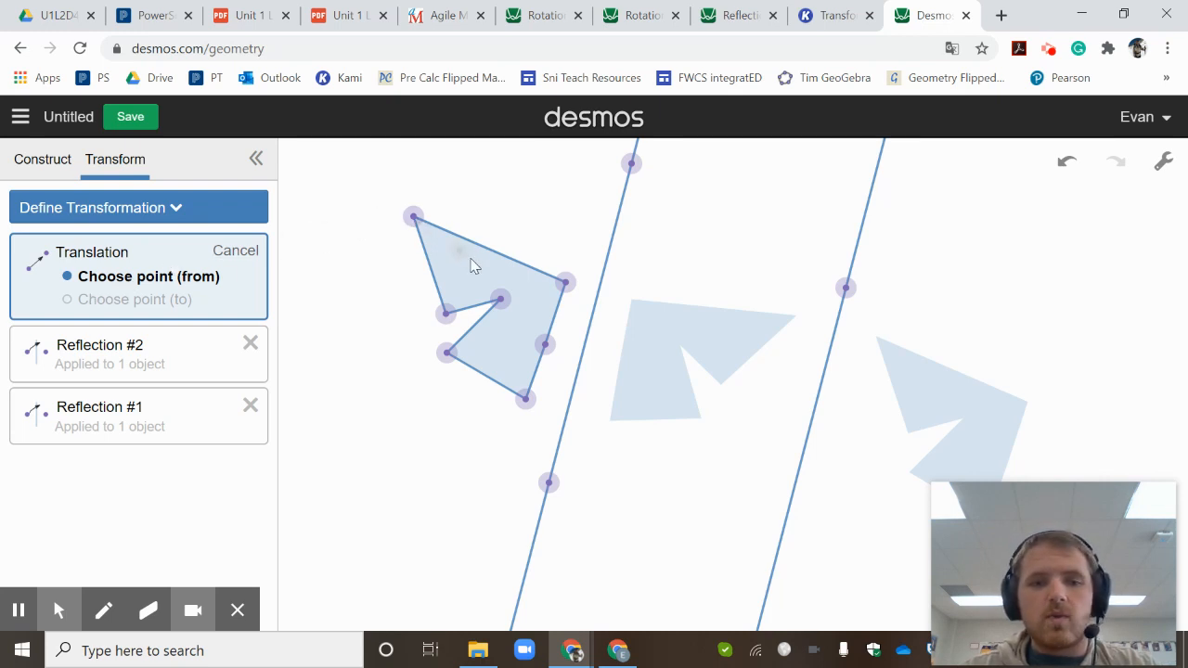
pyautogui.click(413, 217)
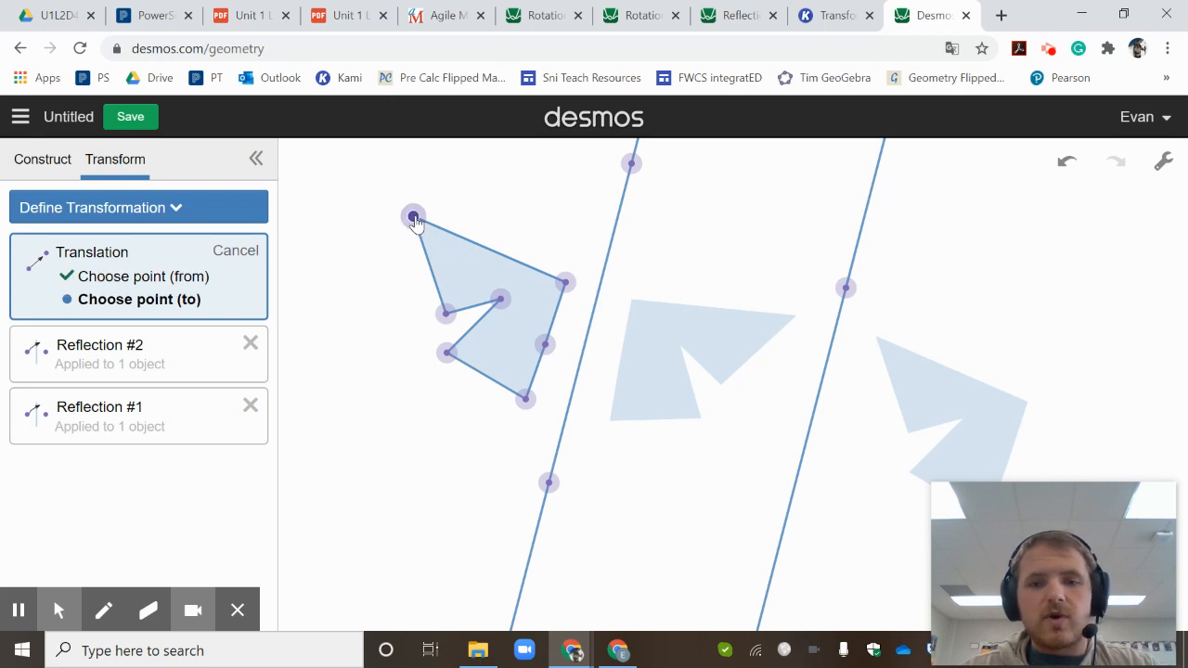
pyautogui.click(876, 336)
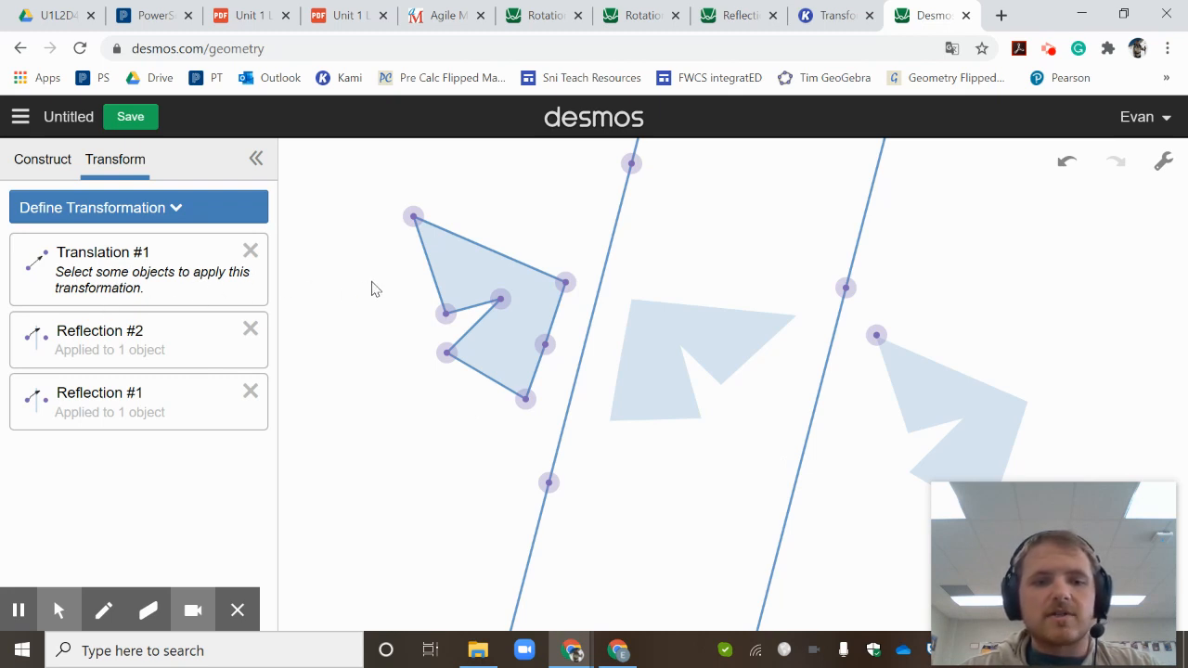
pyautogui.click(461, 269)
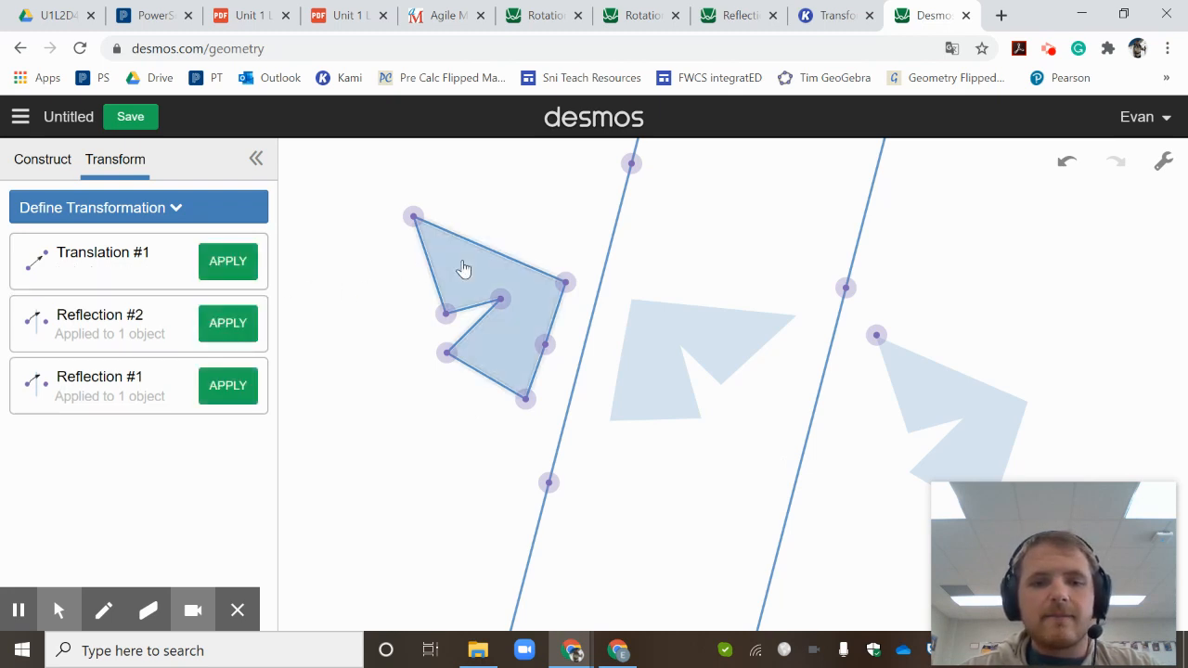
pyautogui.click(247, 265)
pyautogui.moveTo(987, 522)
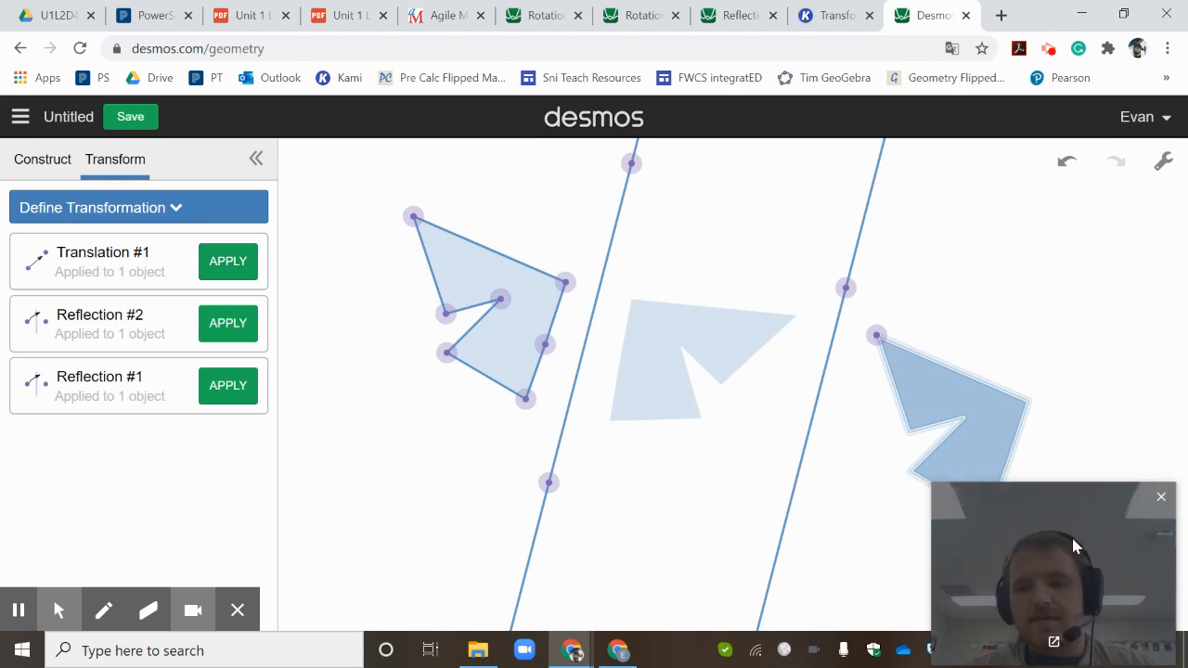
pyautogui.moveTo(1072, 538); pyautogui.dragTo(1076, 122)
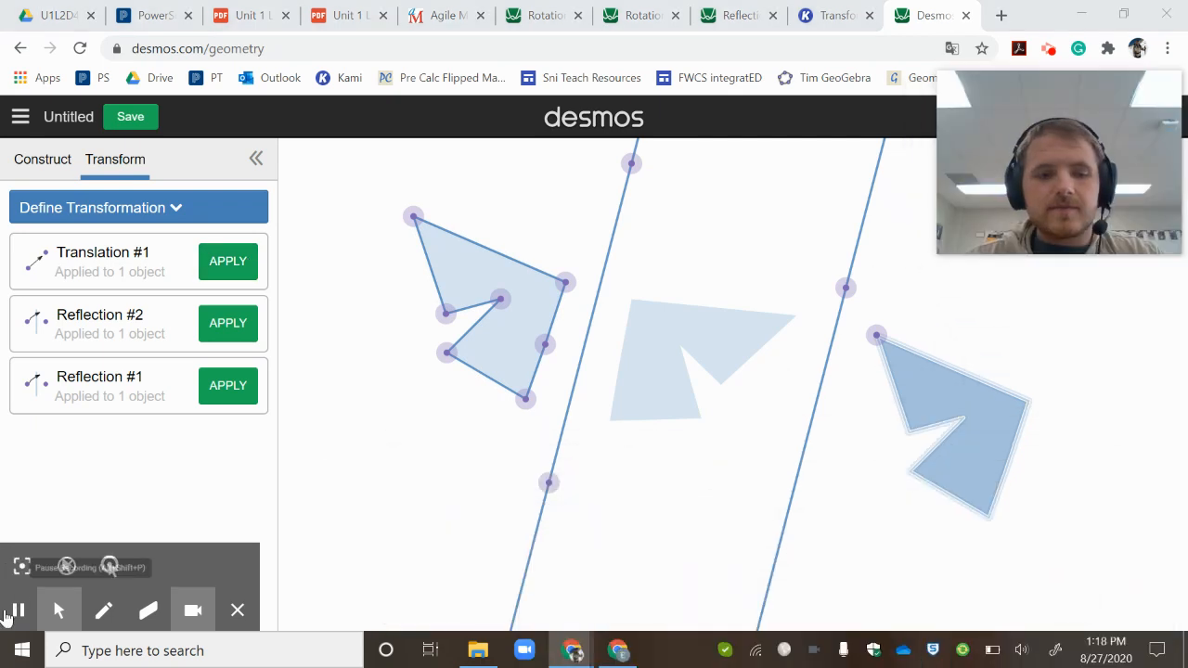
pyautogui.moveTo(1015, 116); pyautogui.dragTo(1058, 596)
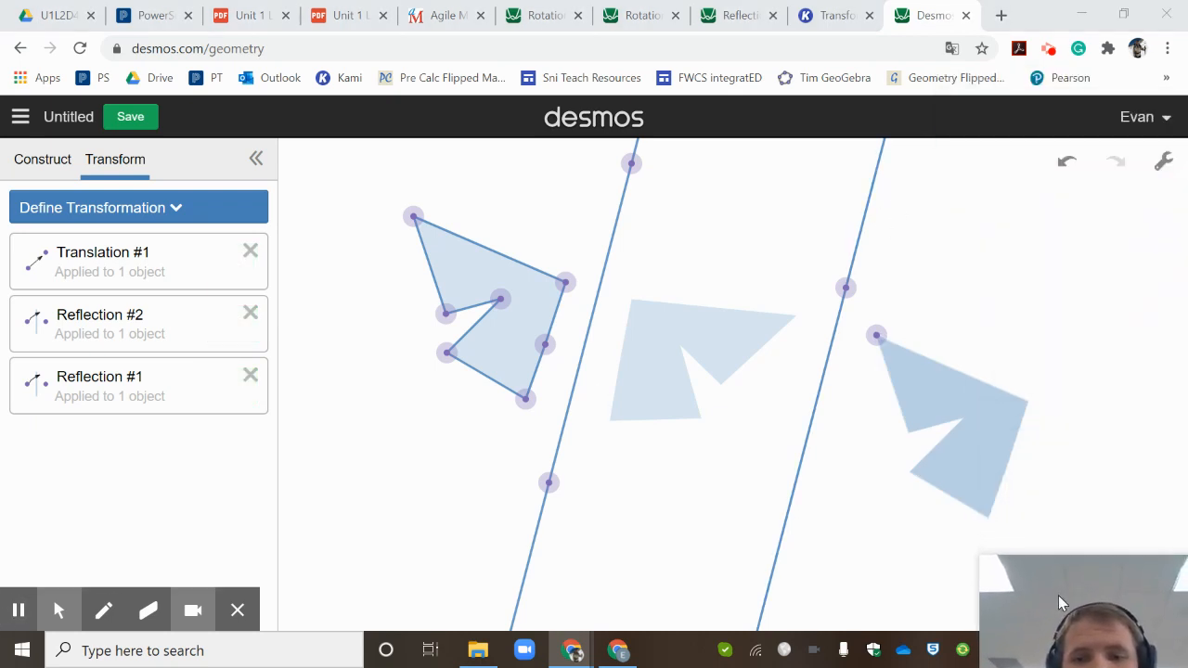
# - Search the computer for "snip" and open the Snipping Tool
pyautogui.click(189, 650)
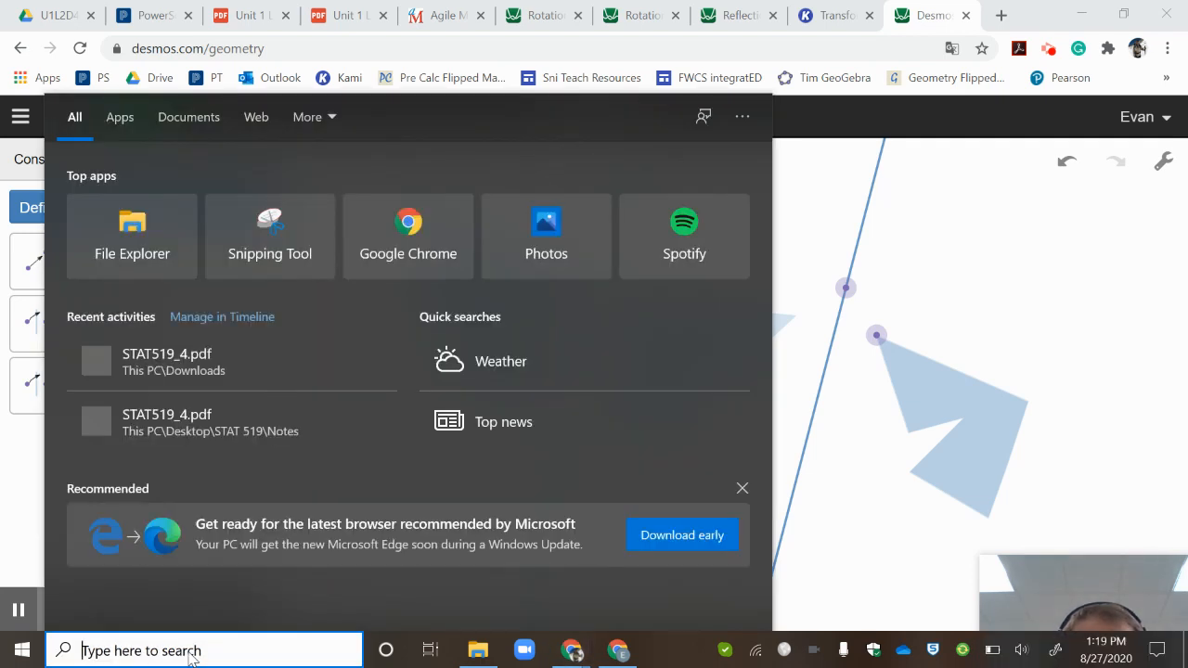
pyautogui.write('snip')
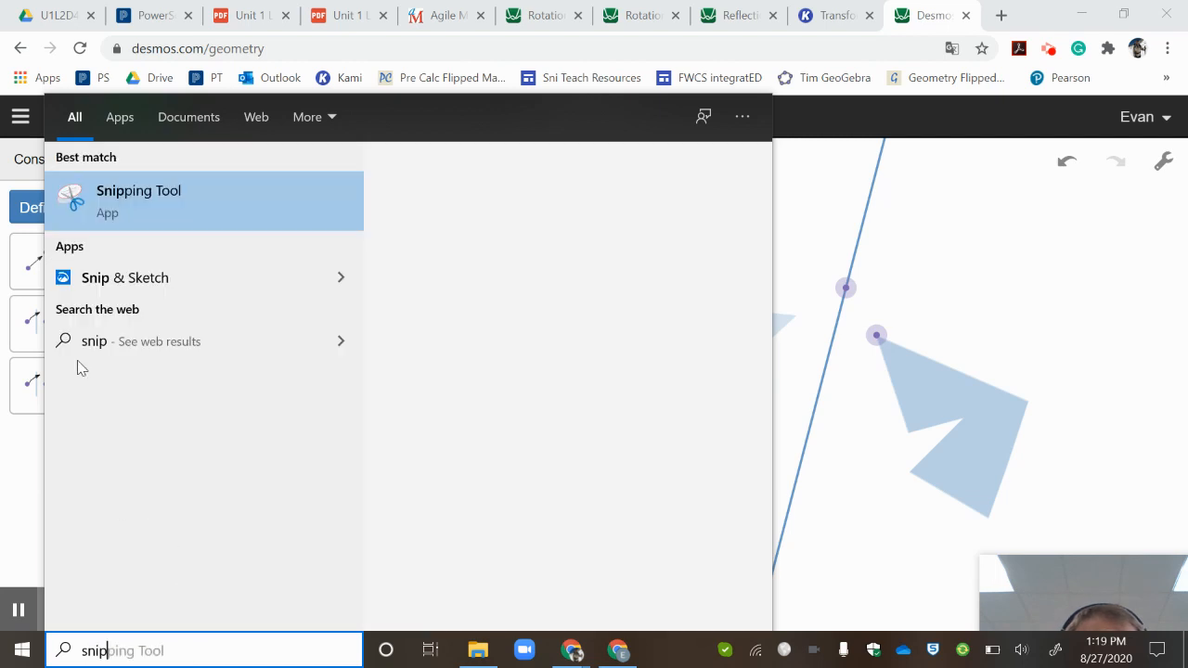
pyautogui.click(118, 214)
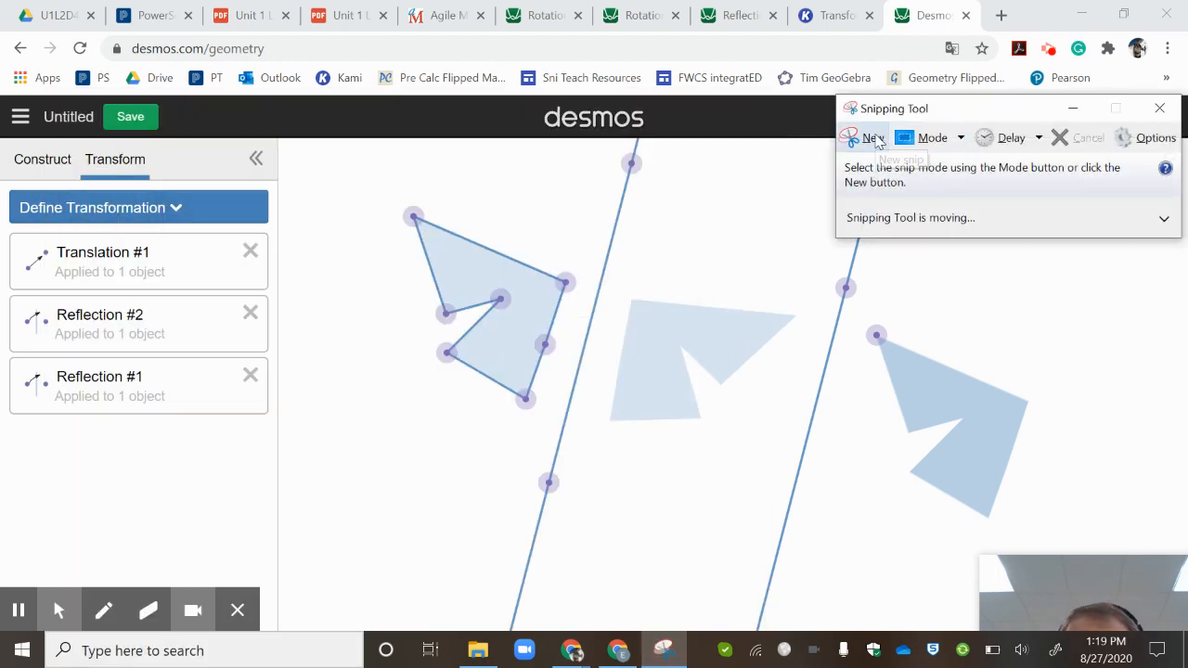
# - Capture a new snip of the browser window from its upper edge to just below the translated polygon, and minimize the Snipping Tool
pyautogui.click(872, 138)
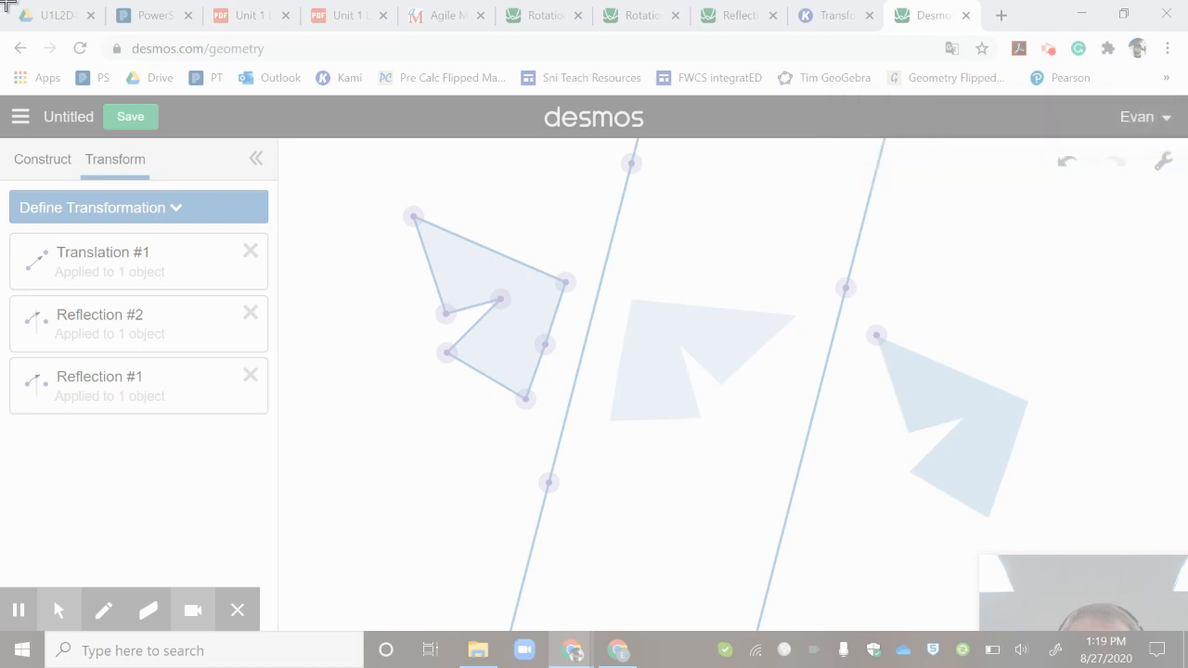
pyautogui.moveTo(3, 4); pyautogui.dragTo(1143, 527)
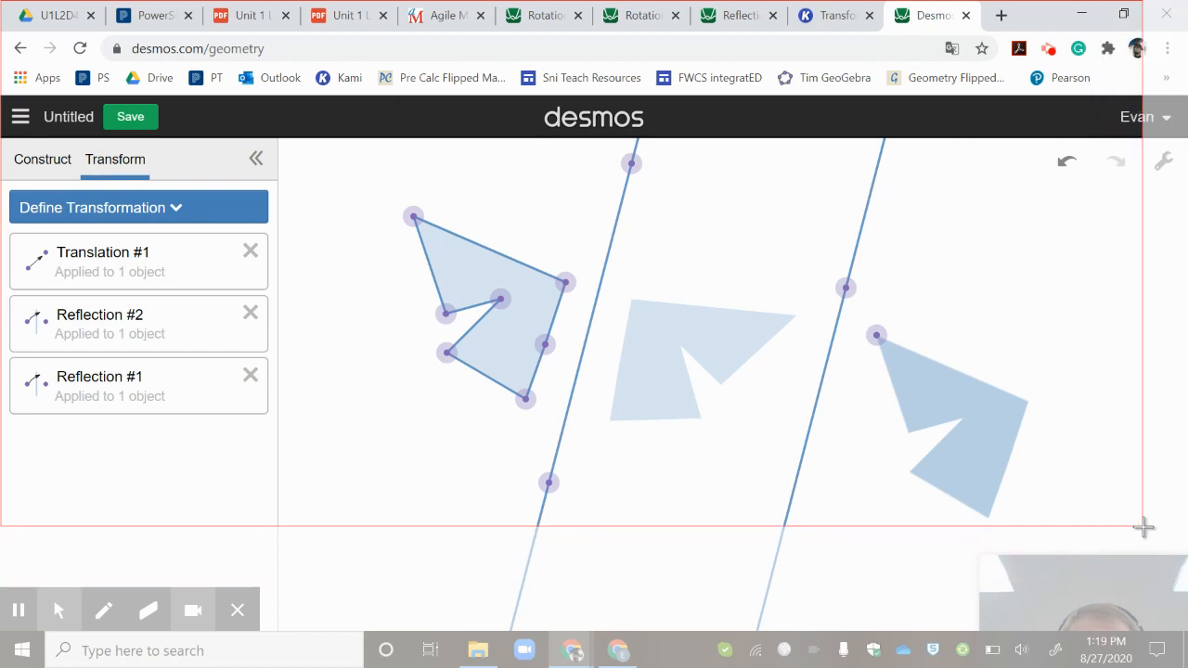
pyautogui.moveTo(1143, 527); pyautogui.dragTo(1182, 534)
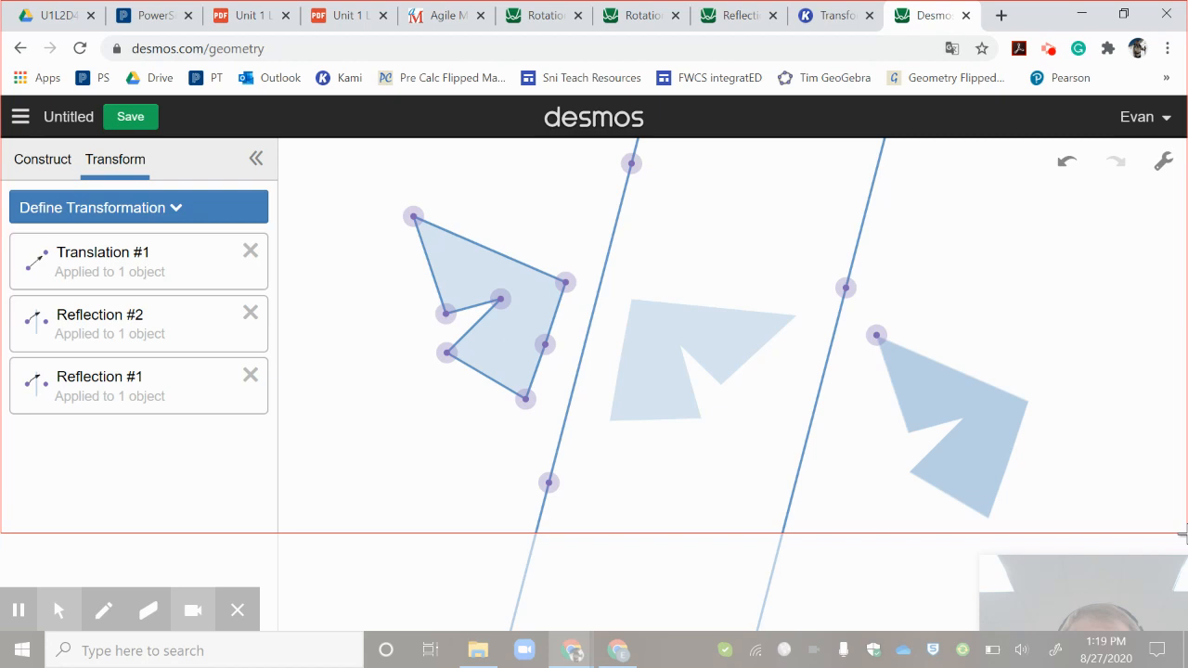
pyautogui.moveTo(1182, 532)
pyautogui.mouseDown()
pyautogui.moveTo(1093, 482)
pyautogui.moveTo(1185, 523)
pyautogui.moveTo(1183, 533)
pyautogui.mouseUp()
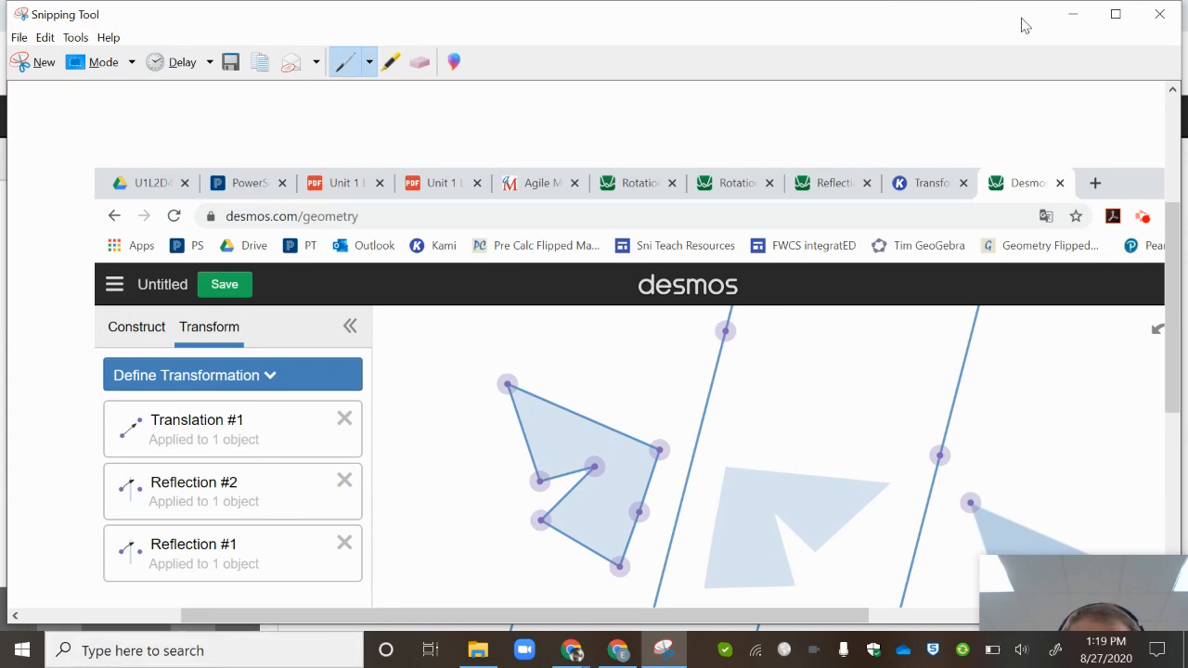
pyautogui.click(1074, 16)
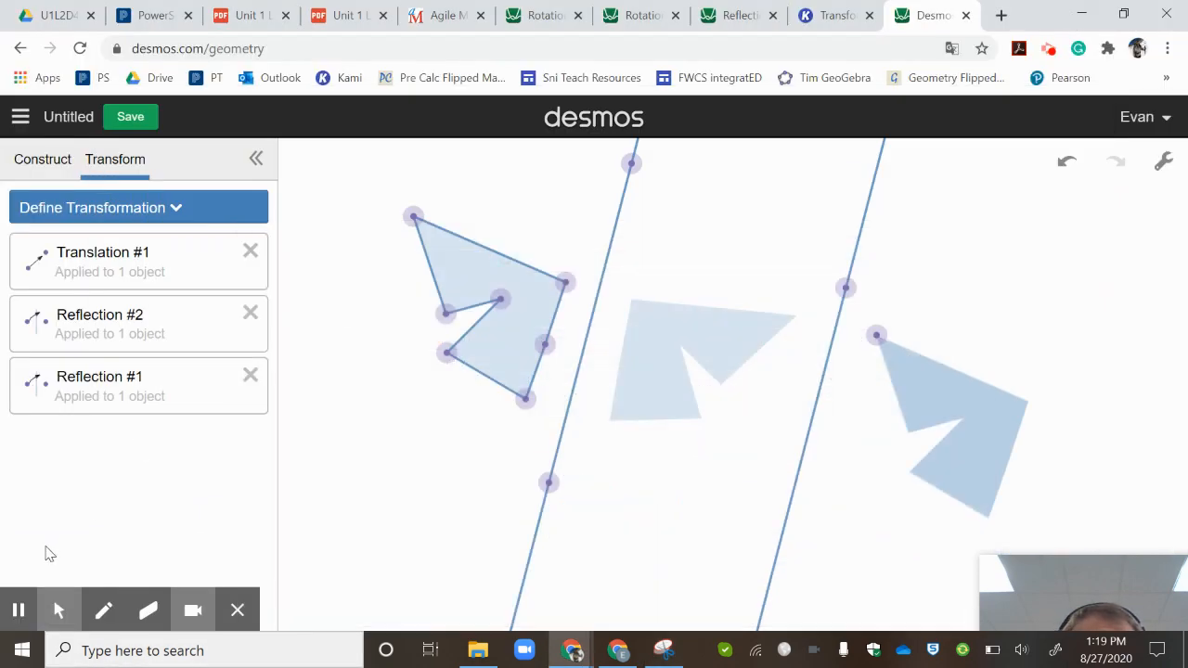